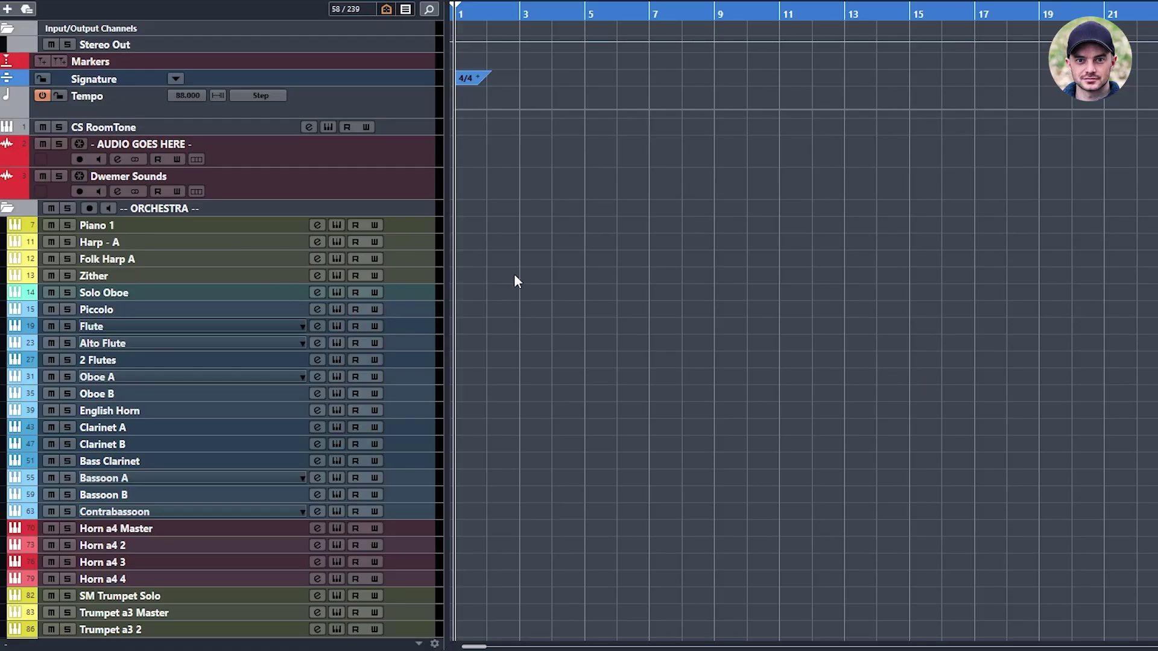
Look through the orchestral template's track list from the piano and woodwinds down to the percussion.
{"action": "scroll", "coordinate": [553, 272], "scroll_direction": "down", "scroll_amount": 3}
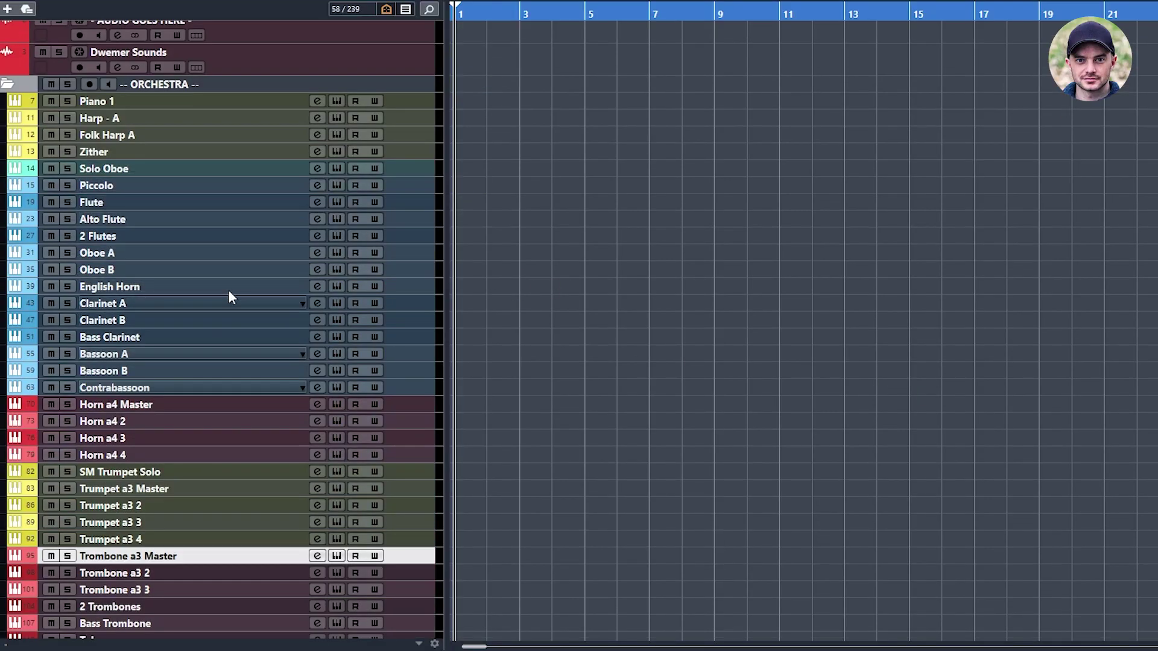
{"action": "scroll", "coordinate": [270, 252], "scroll_direction": "down", "scroll_amount": 6}
{"action": "scroll", "coordinate": [269, 252], "scroll_direction": "down", "scroll_amount": 2}
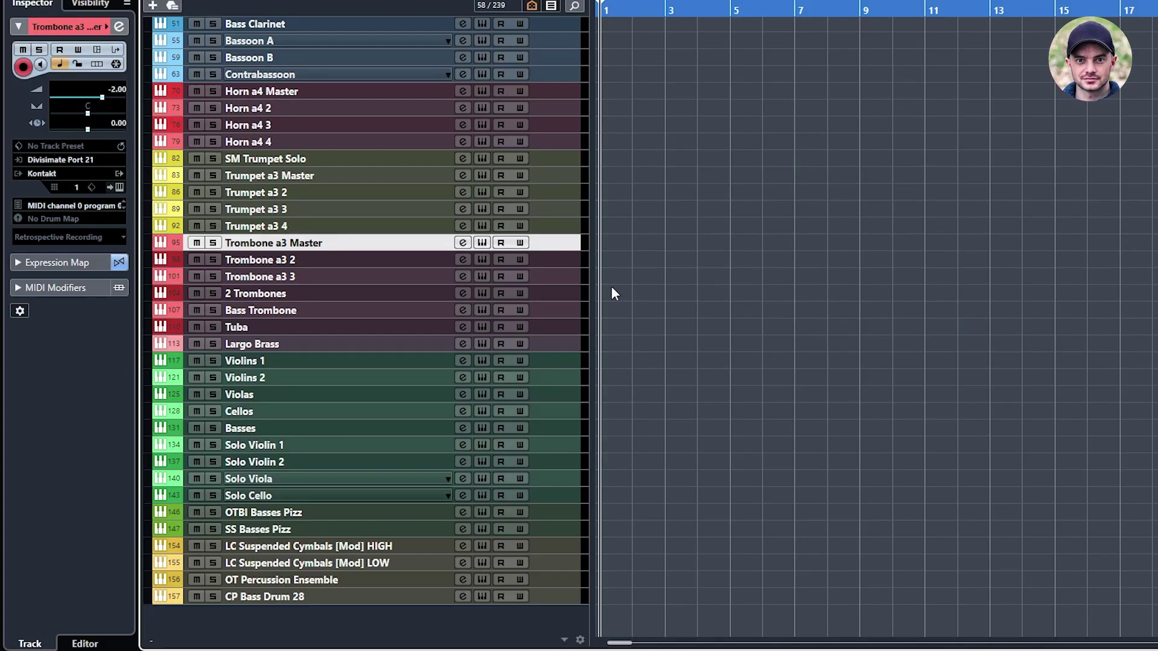
{"action": "scroll", "coordinate": [339, 411], "scroll_direction": "up", "scroll_amount": 5}
{"action": "left_click", "coordinate": [272, 240]}
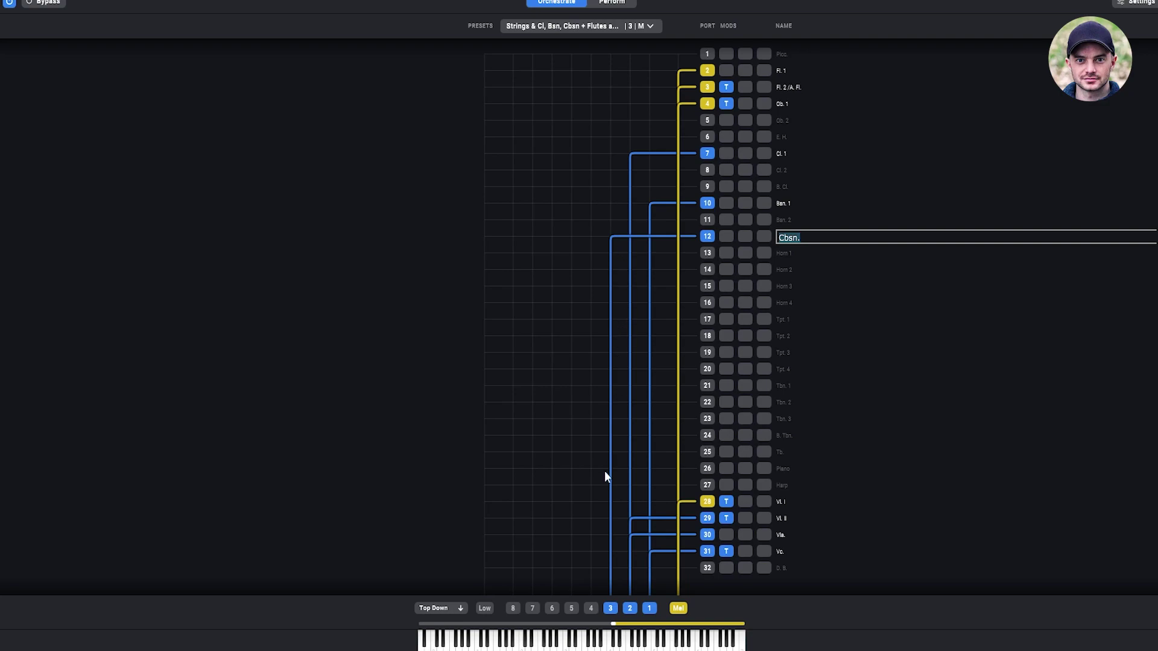
Keep Cbsn. as the name of port 12 and move the melody split point slightly lower on the keyboard.
{"action": "key", "text": "Return"}
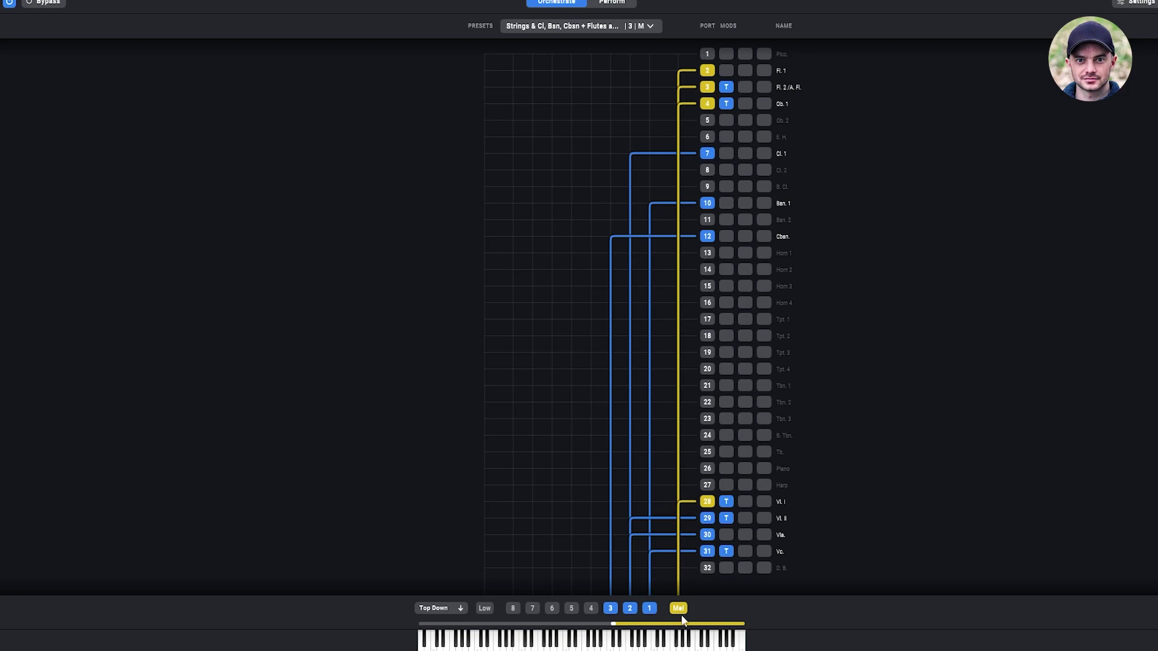
{"action": "left_click_drag", "start_coordinate": [613, 624], "coordinate": [610, 626]}
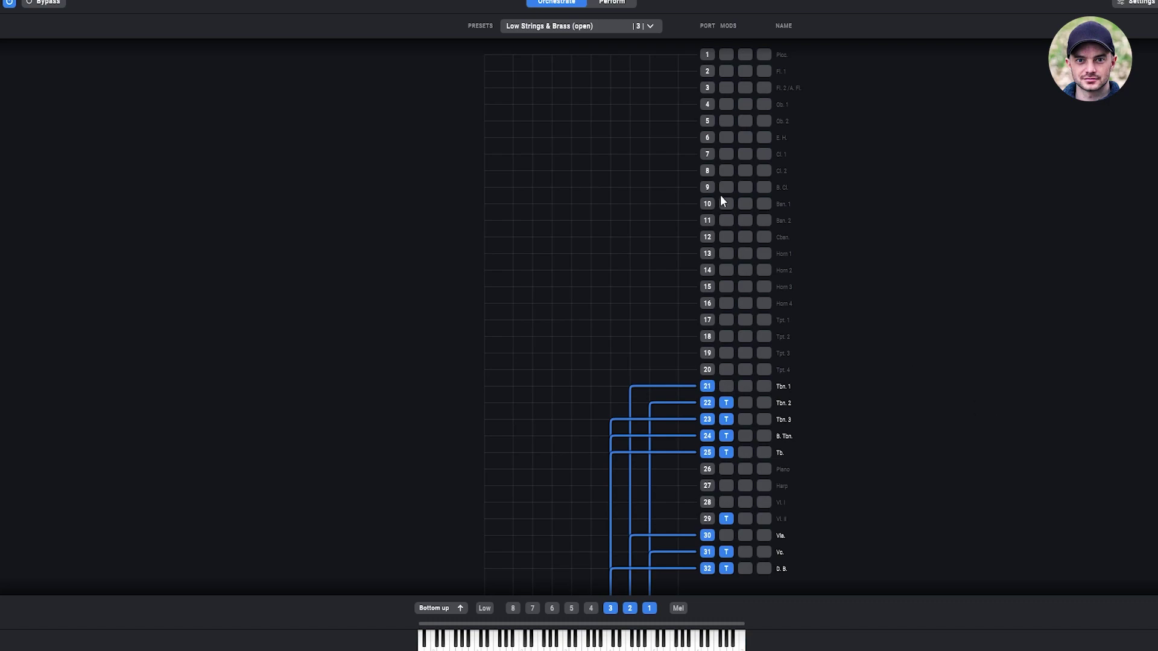
Open the preset "Strings (open) & Horns.dmpreset" from the Mixed presets folder.
{"action": "left_click", "coordinate": [561, 30]}
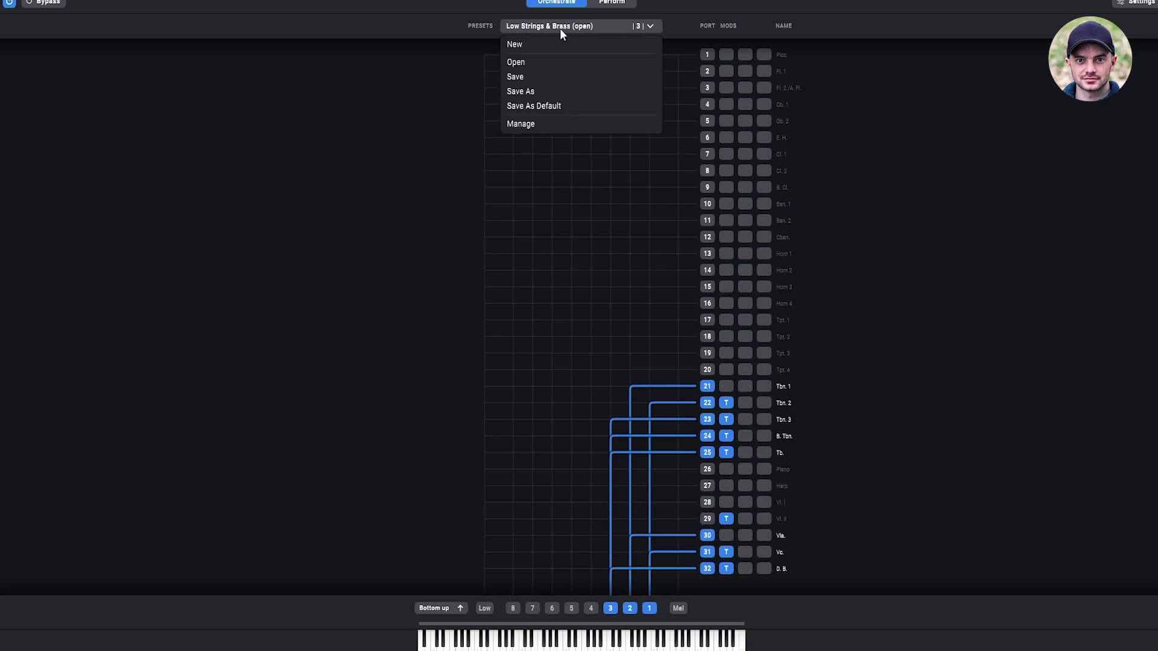
{"action": "left_click", "coordinate": [552, 62]}
{"action": "double_click", "coordinate": [453, 256]}
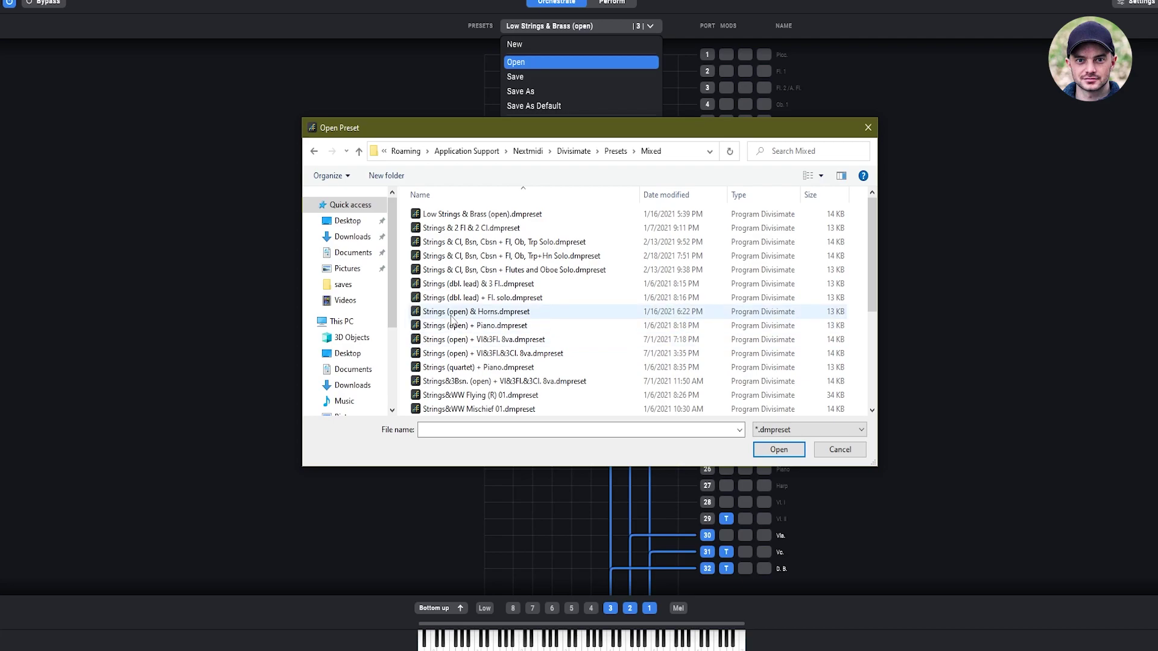
{"action": "double_click", "coordinate": [452, 316]}
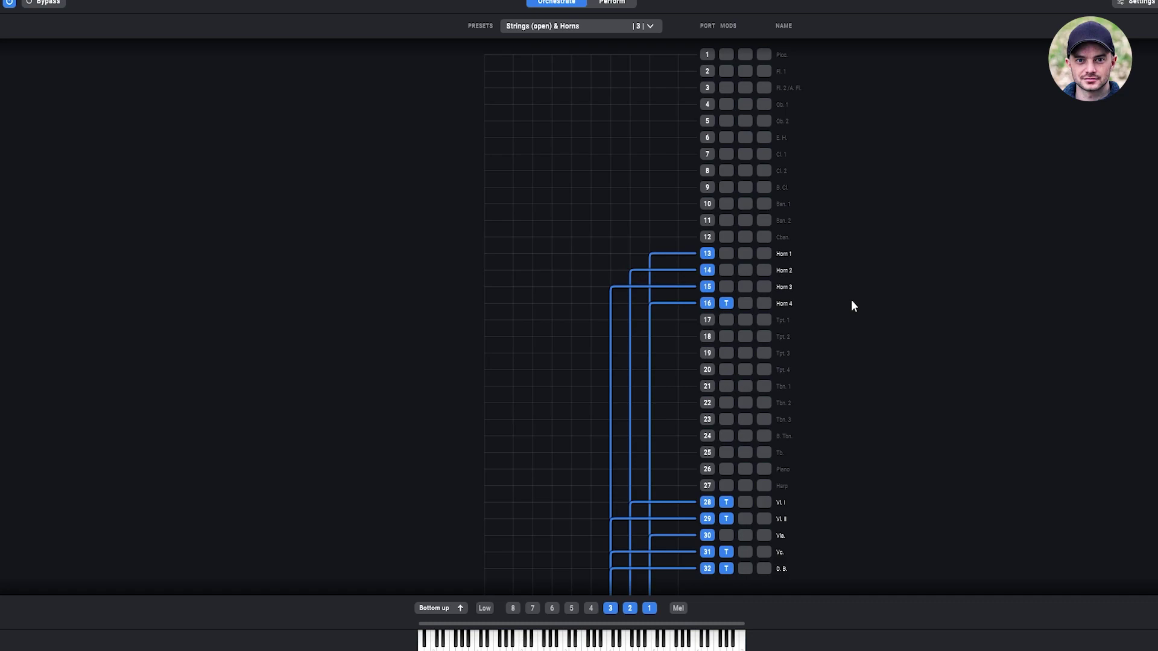
Open the preset "Strings & Cl, Bsn, Cbsn + Fl, Ob, Trp+Hn Solo.dmpreset" from the Mixed folder.
{"action": "left_click", "coordinate": [538, 27]}
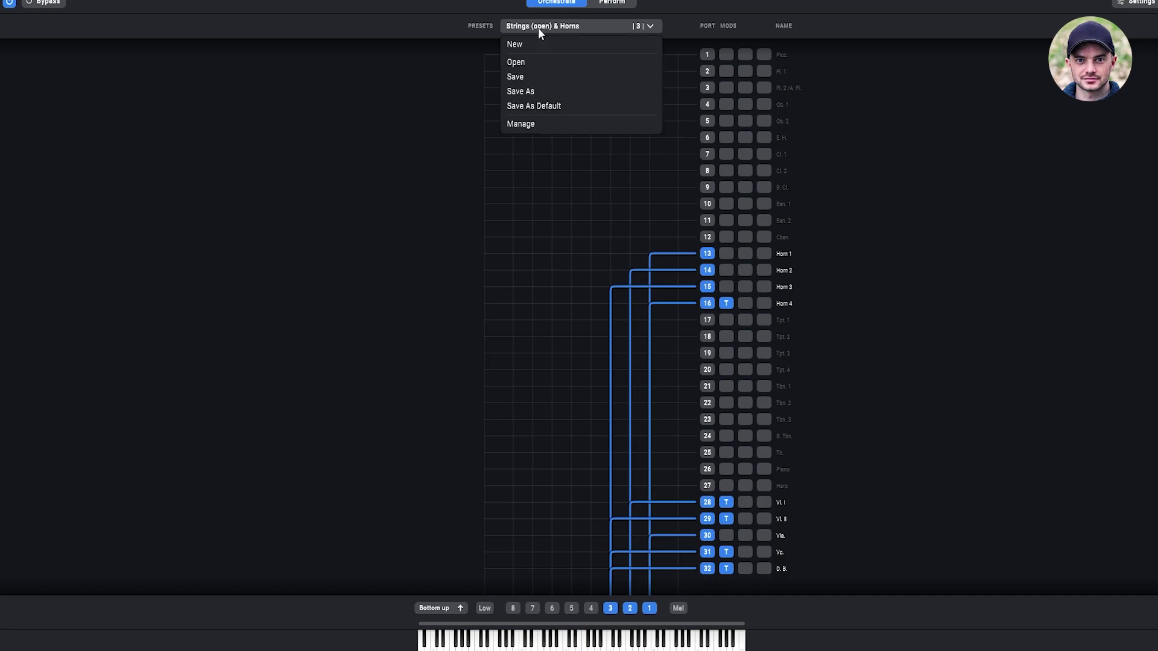
{"action": "left_click", "coordinate": [532, 63]}
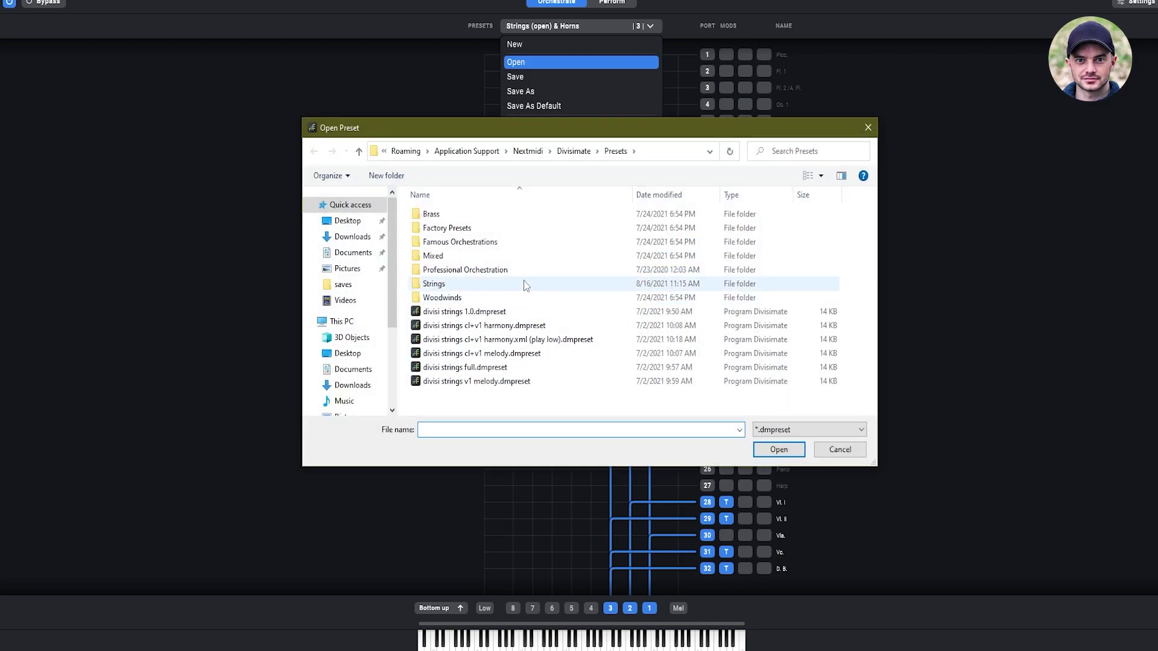
{"action": "double_click", "coordinate": [446, 256]}
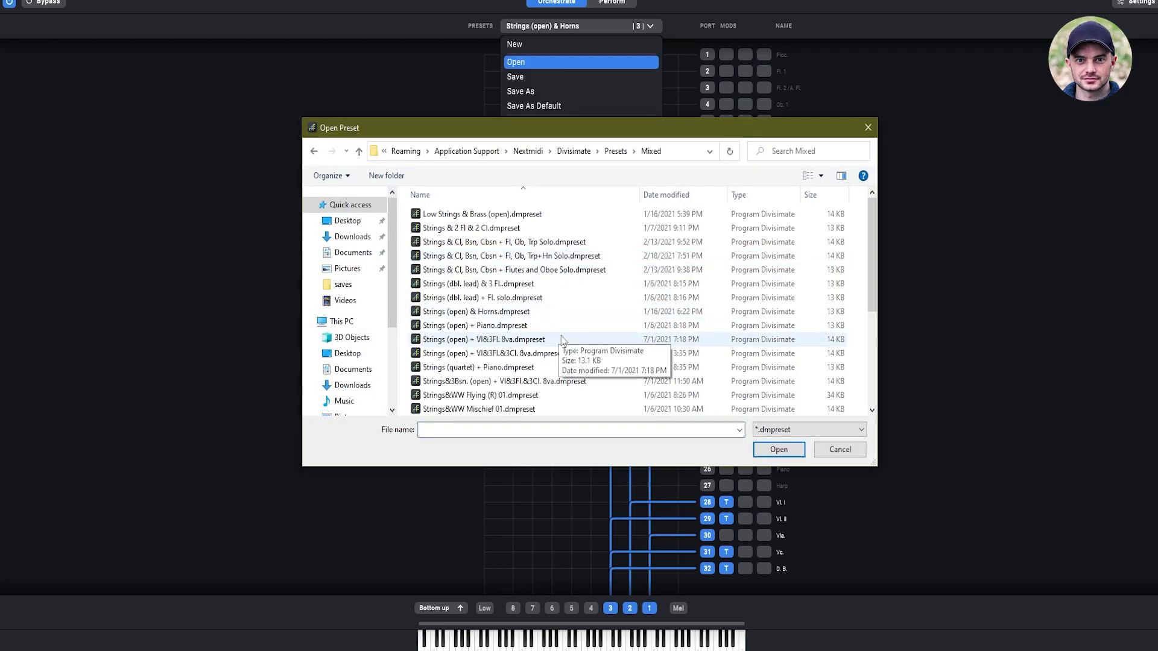
{"action": "double_click", "coordinate": [564, 256]}
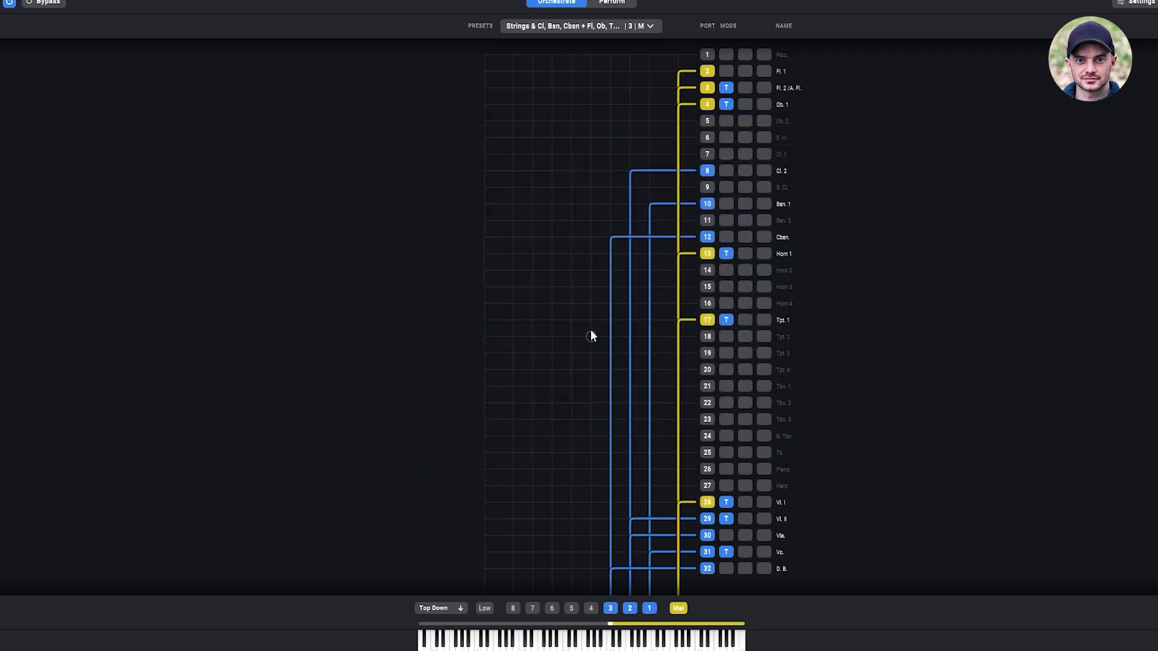
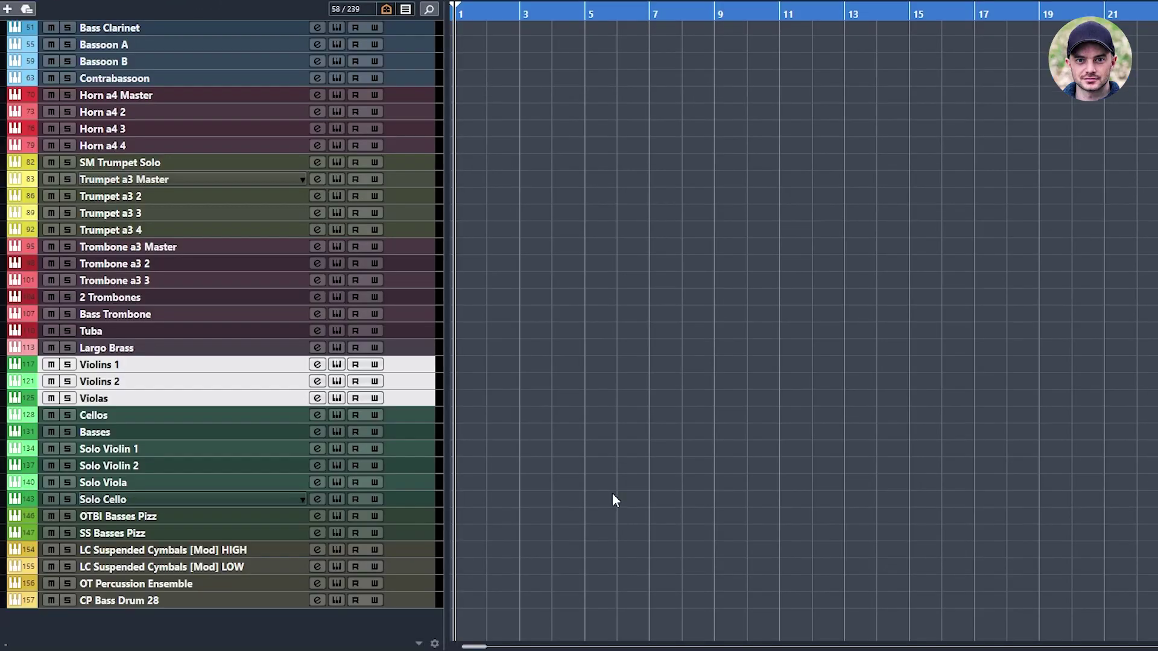
In Cubase, record a MIDI passage of about 15 bars simultaneously on Violins 1, Violins 2 and Violas.
{"action": "key", "text": "KP_Multiply"}
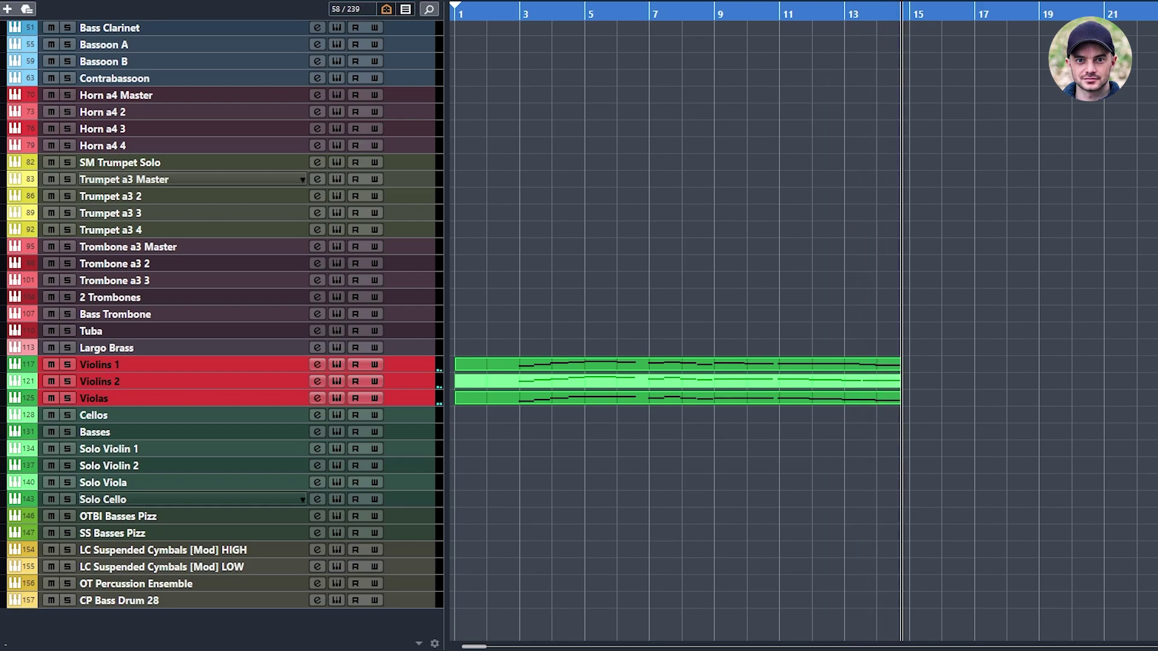
{"action": "key", "text": "space"}
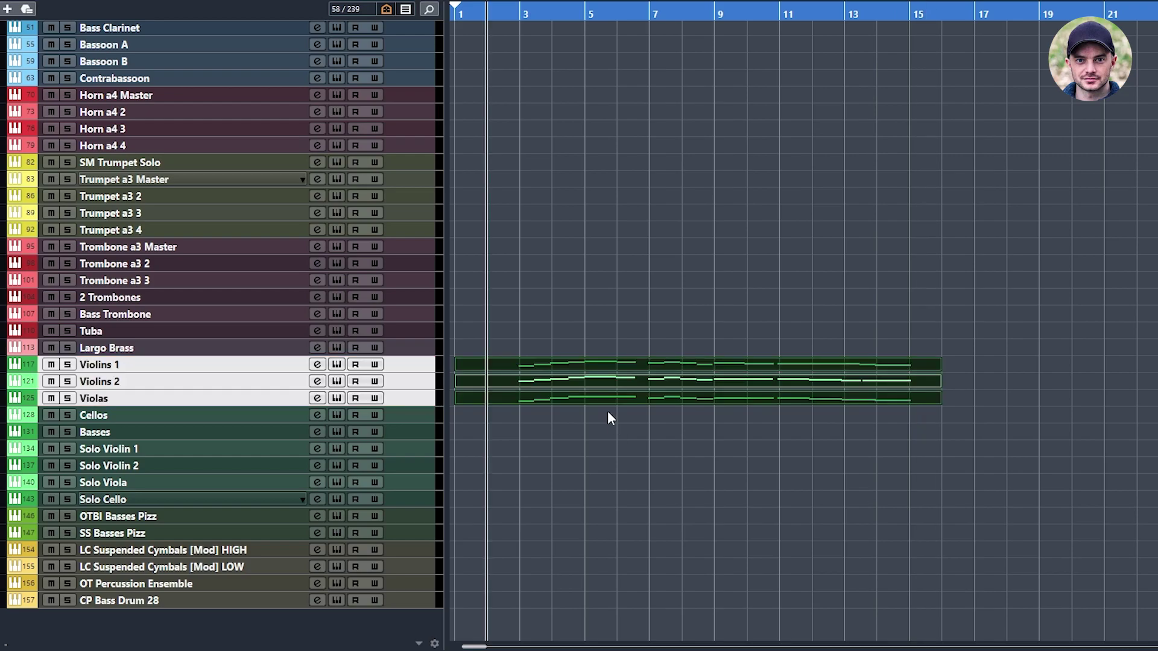
Open the recorded Violins 1 part and assign Arco, Leg ON and Sord ON across its full length.
{"action": "double_click", "coordinate": [584, 364]}
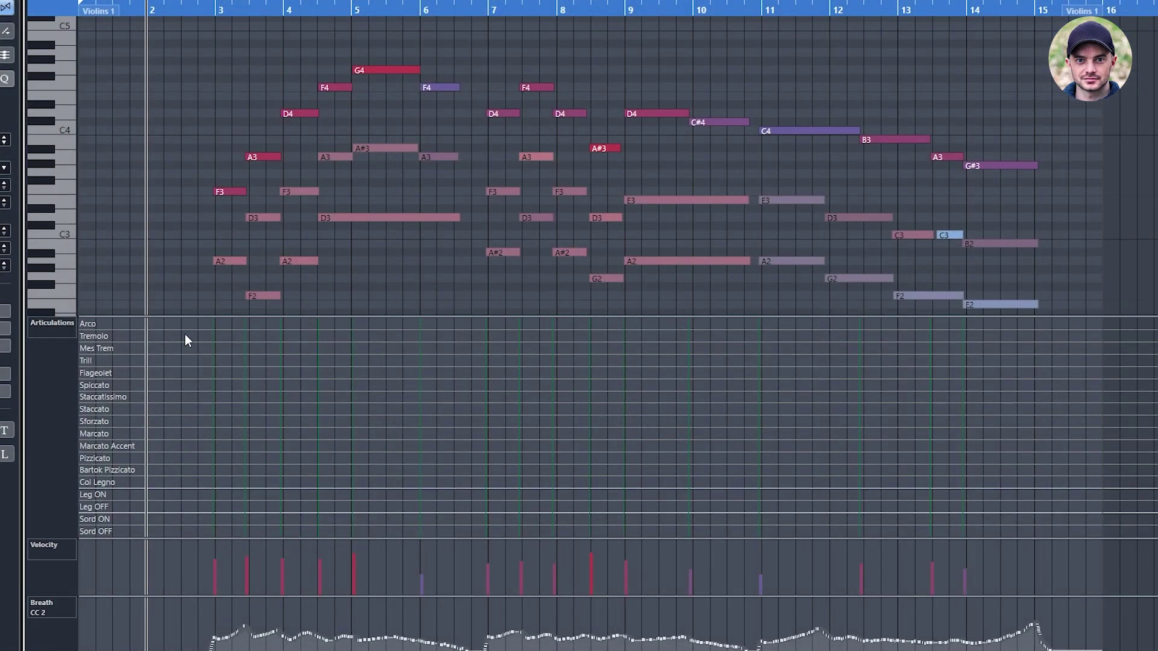
{"action": "right_click", "coordinate": [126, 336]}
{"action": "left_click", "coordinate": [126, 336]}
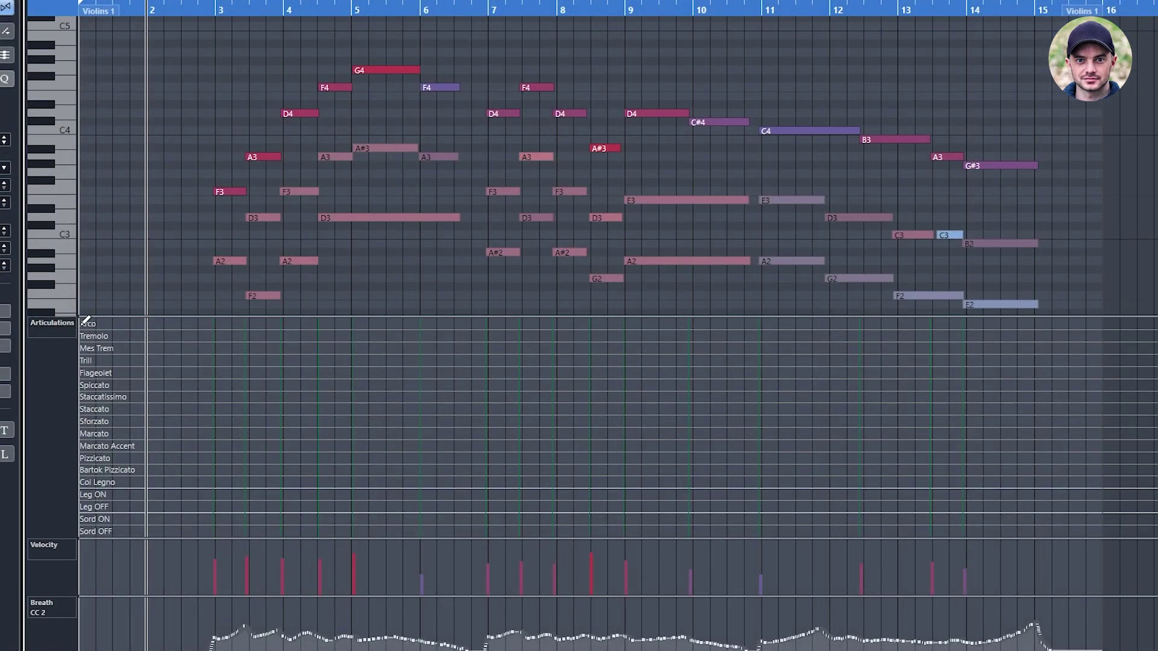
{"action": "left_click", "coordinate": [86, 324]}
{"action": "left_click", "coordinate": [87, 495]}
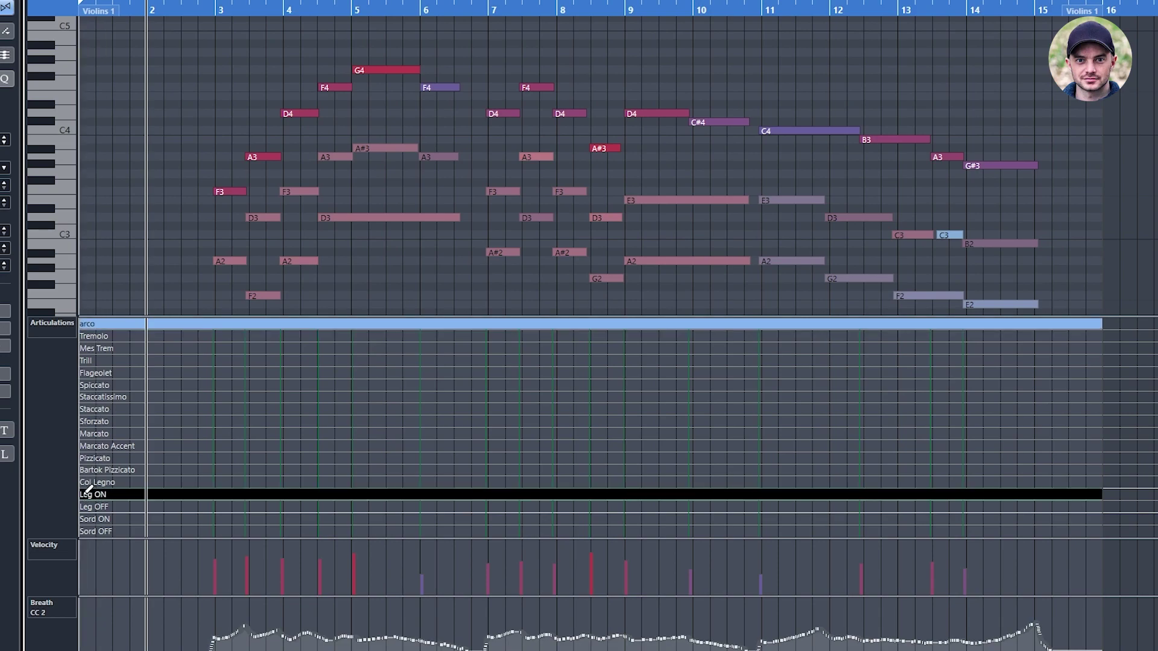
{"action": "left_click", "coordinate": [90, 518]}
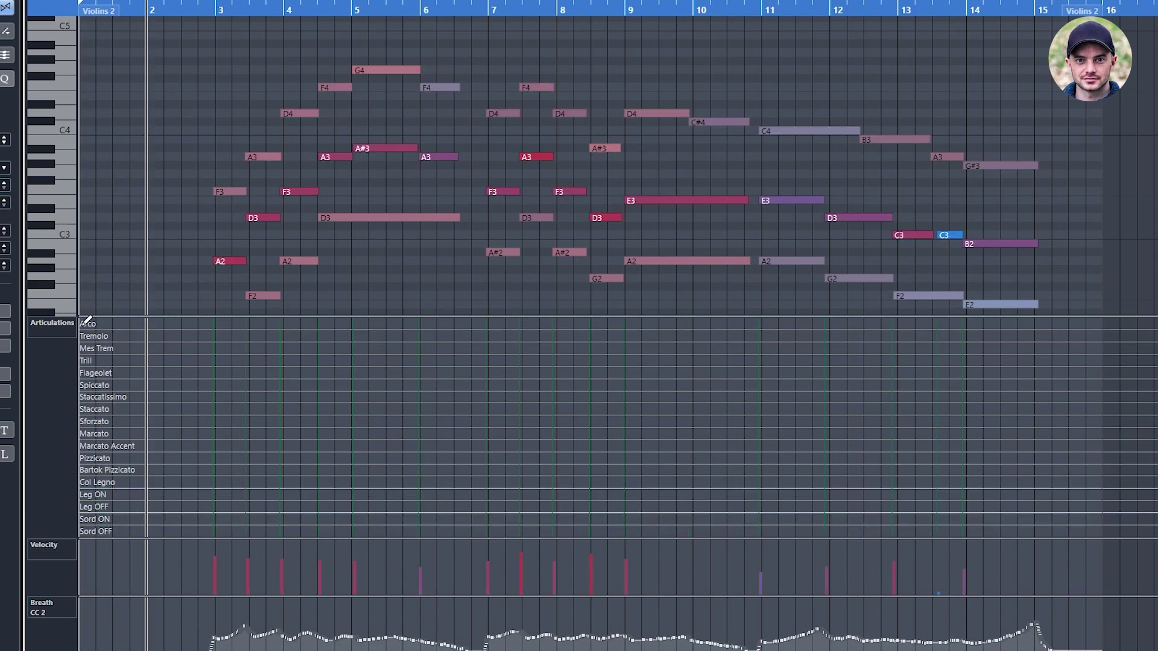
Assign the Arco, Leg ON and Sord ON articulations across the whole Violins 2 part.
{"action": "left_click", "coordinate": [88, 323]}
{"action": "left_click", "coordinate": [86, 494]}
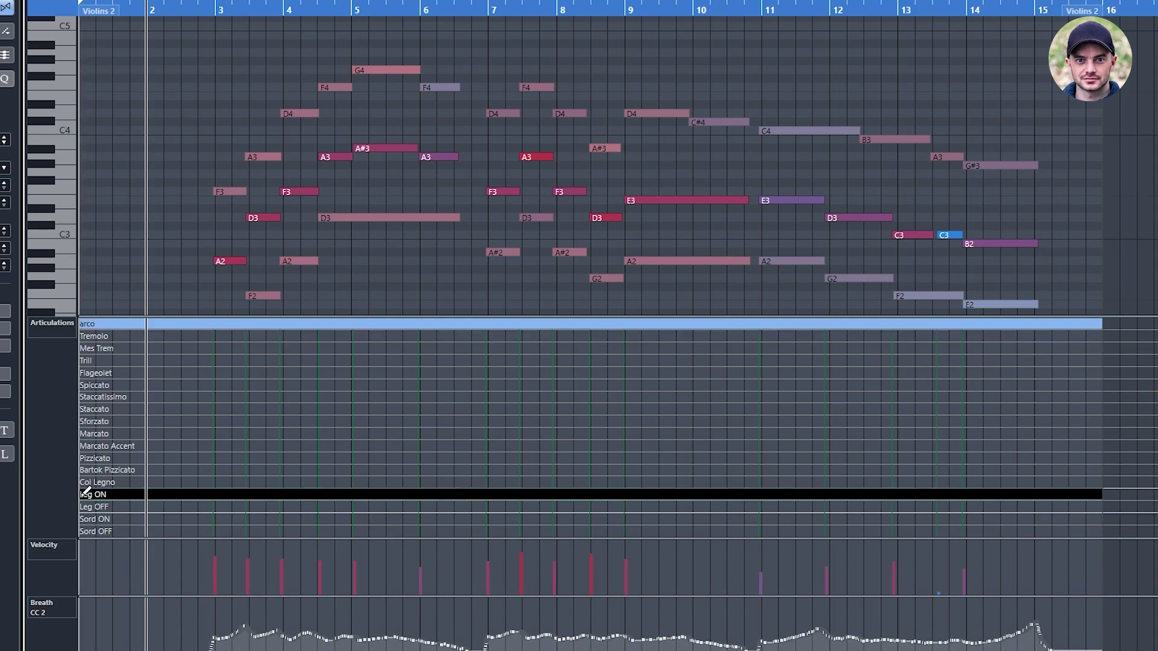
{"action": "left_click", "coordinate": [87, 519]}
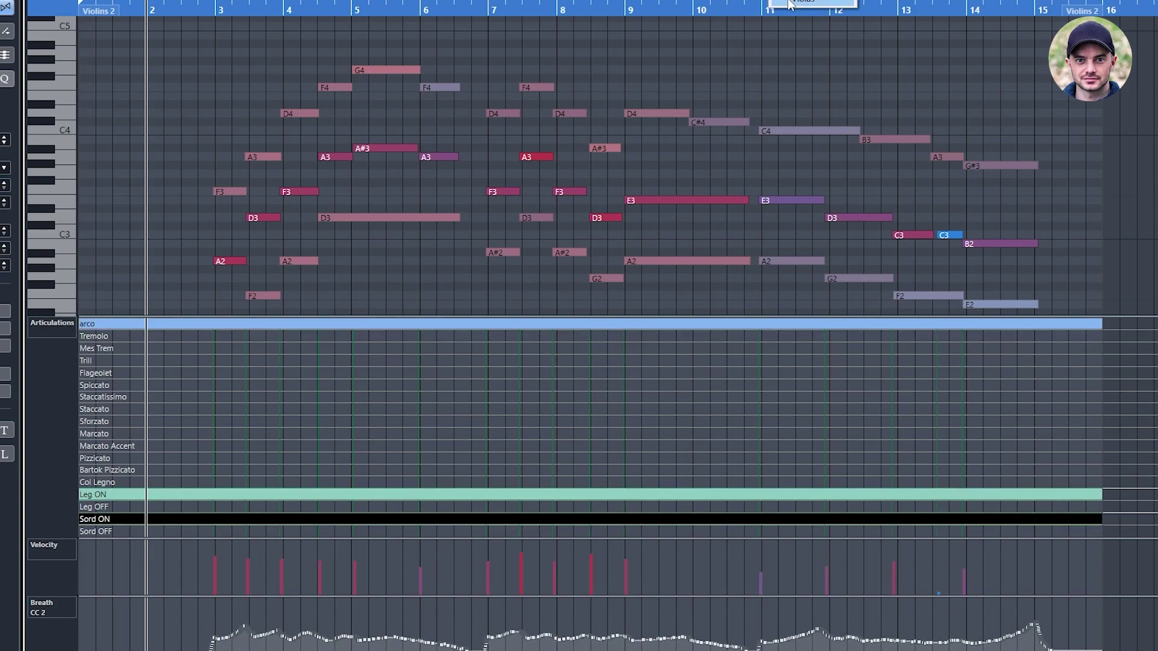
Make Violas the edited part and assign Arco, Leg ON and Sord ON from its start.
{"action": "left_click", "coordinate": [789, 1]}
{"action": "left_click", "coordinate": [88, 323]}
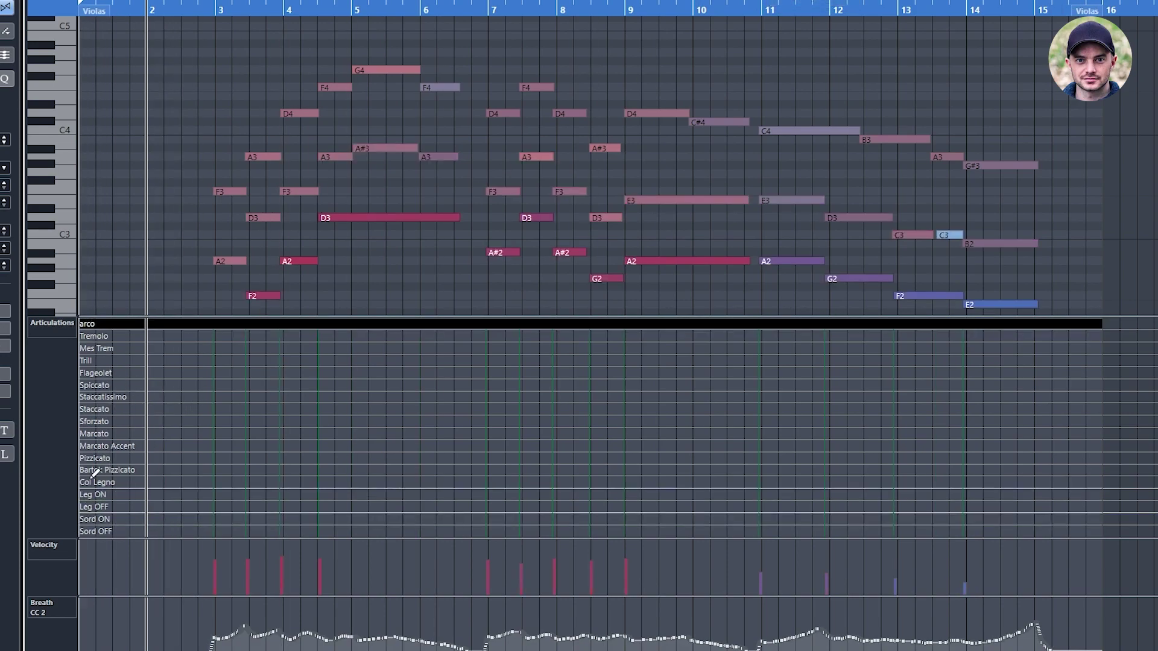
{"action": "left_click", "coordinate": [86, 494]}
{"action": "left_click", "coordinate": [84, 519]}
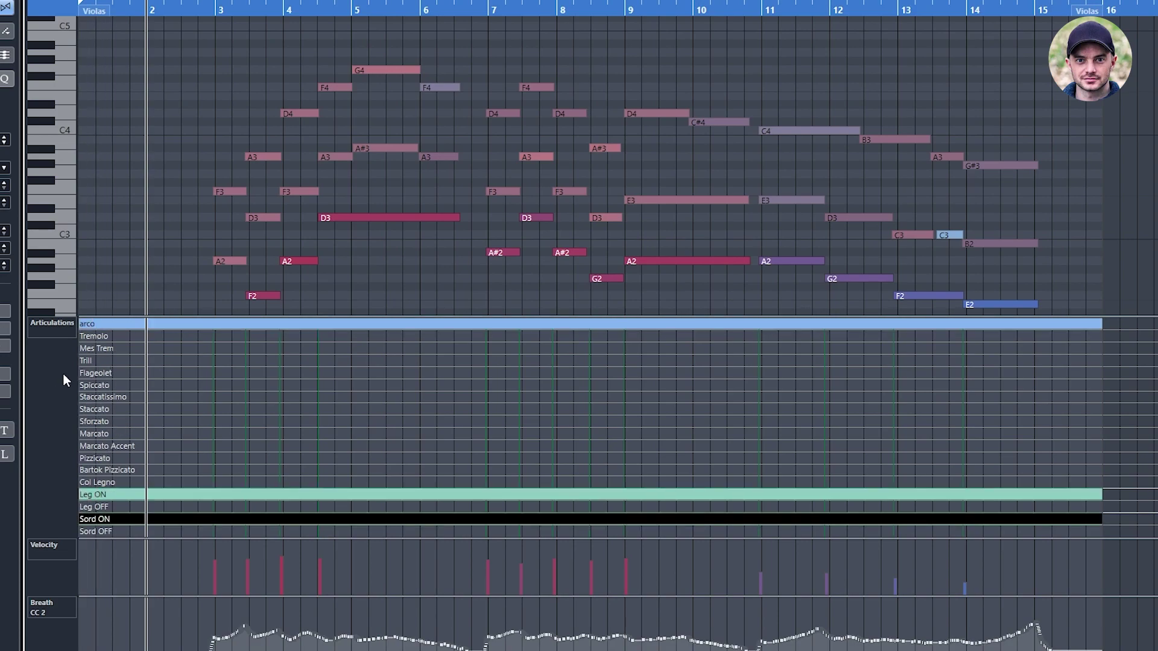
Replace Arco with Tremolo across the Violas part, play it back from just before bar 3 and leave the editor.
{"action": "left_click", "coordinate": [86, 336]}
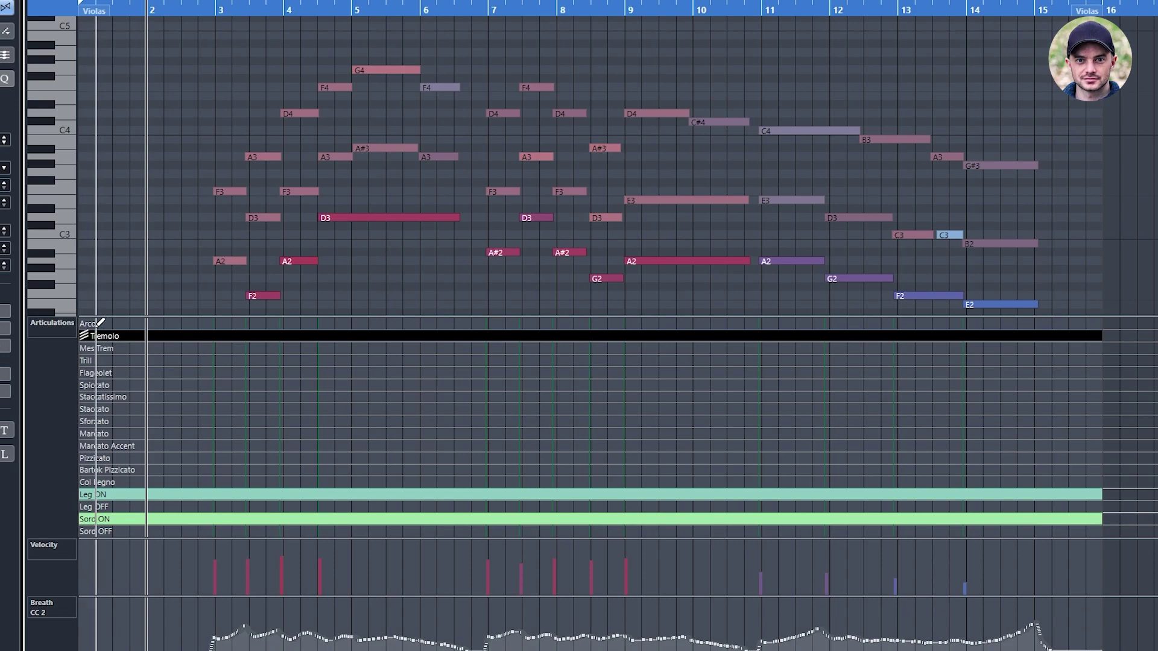
{"action": "right_click", "coordinate": [169, 168]}
{"action": "left_click", "coordinate": [202, 12]}
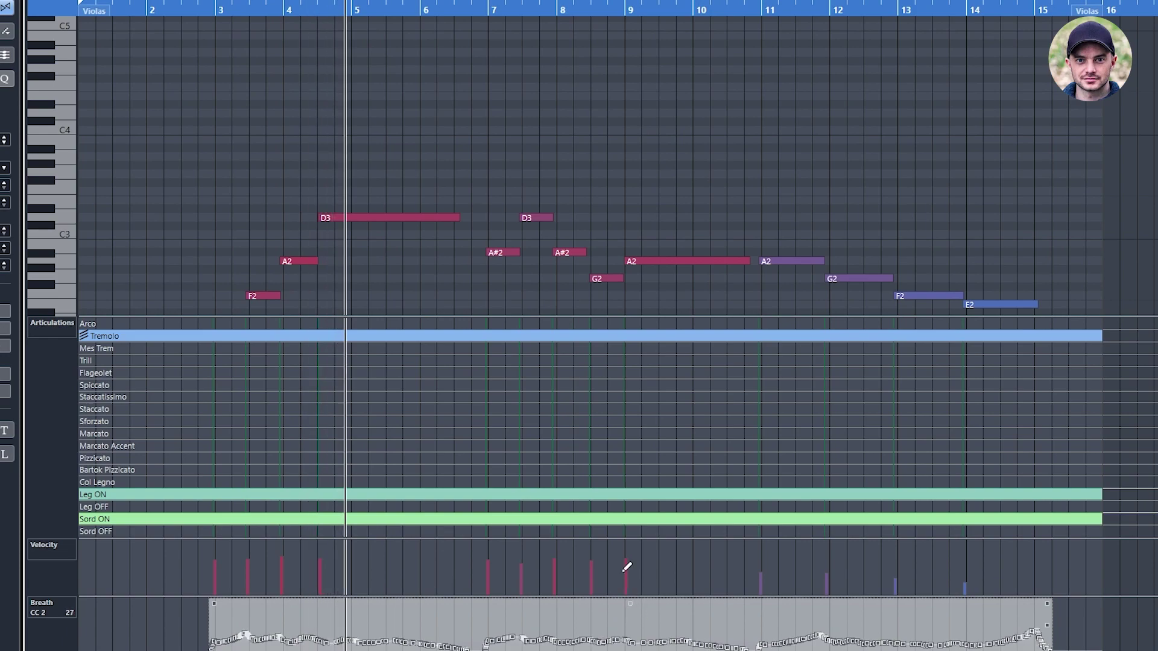
{"action": "key", "text": "ctrl+e"}
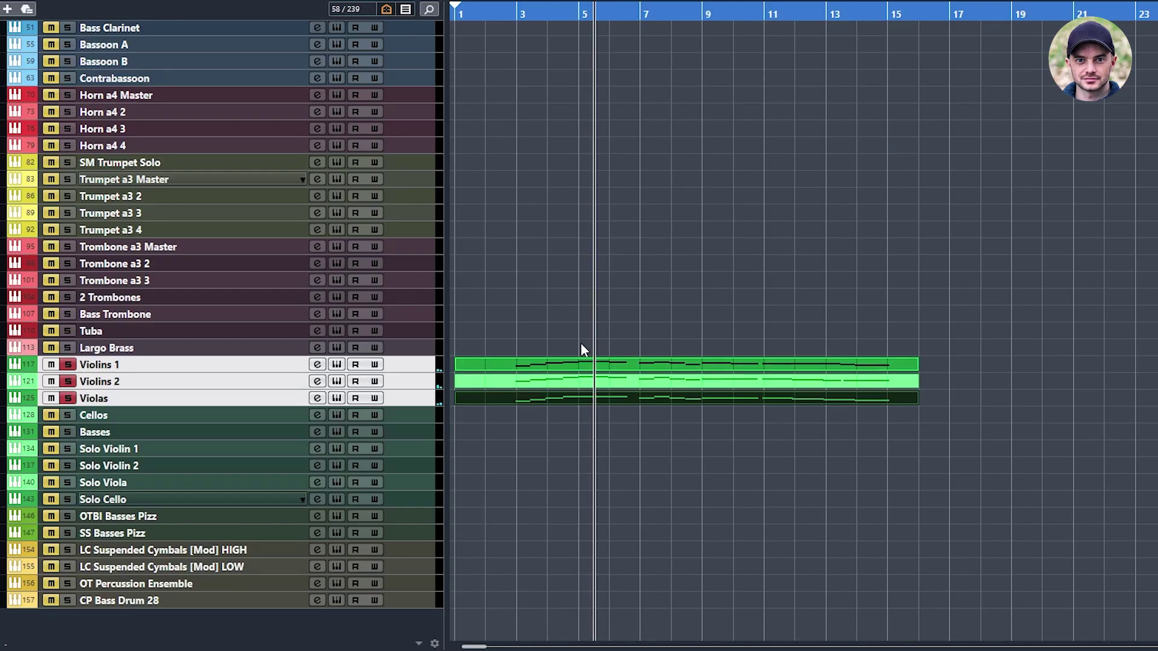
Deselect the recorded parts and turn off solo on Violins 1, Violins 2 and Violas.
{"action": "left_click", "coordinate": [567, 234]}
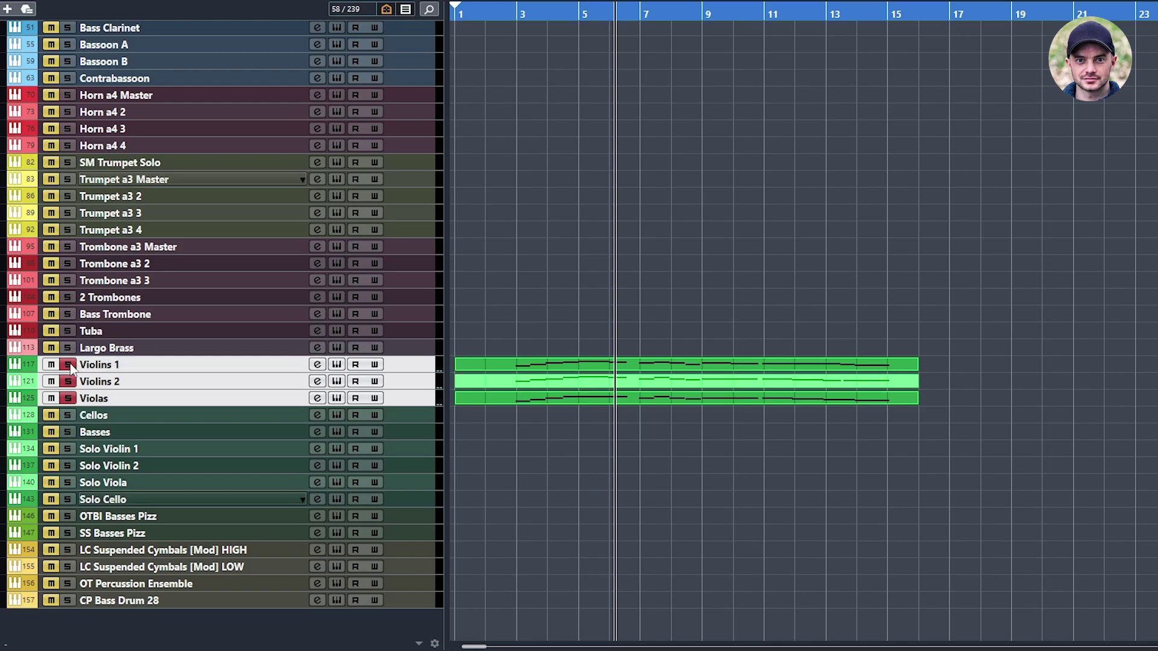
{"action": "left_click", "coordinate": [67, 398]}
{"action": "scroll", "coordinate": [510, 434], "scroll_direction": "up", "scroll_amount": 4}
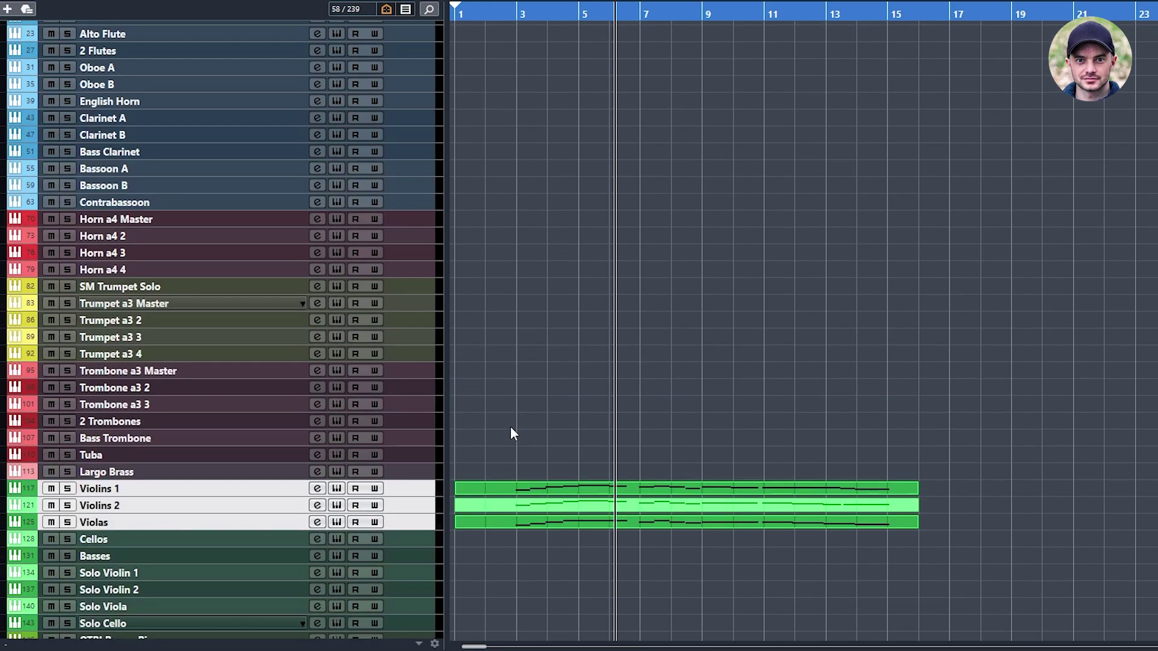
{"action": "scroll", "coordinate": [511, 426], "scroll_direction": "down", "scroll_amount": 4}
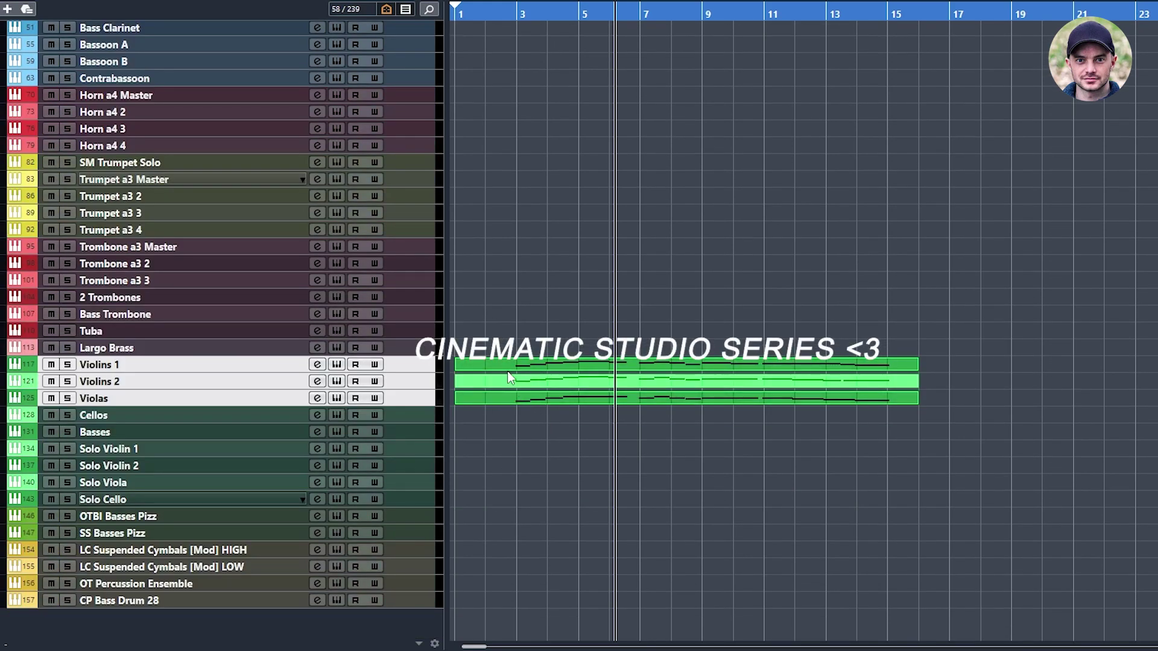
{"action": "scroll", "coordinate": [230, 350], "scroll_direction": "up", "scroll_amount": 8}
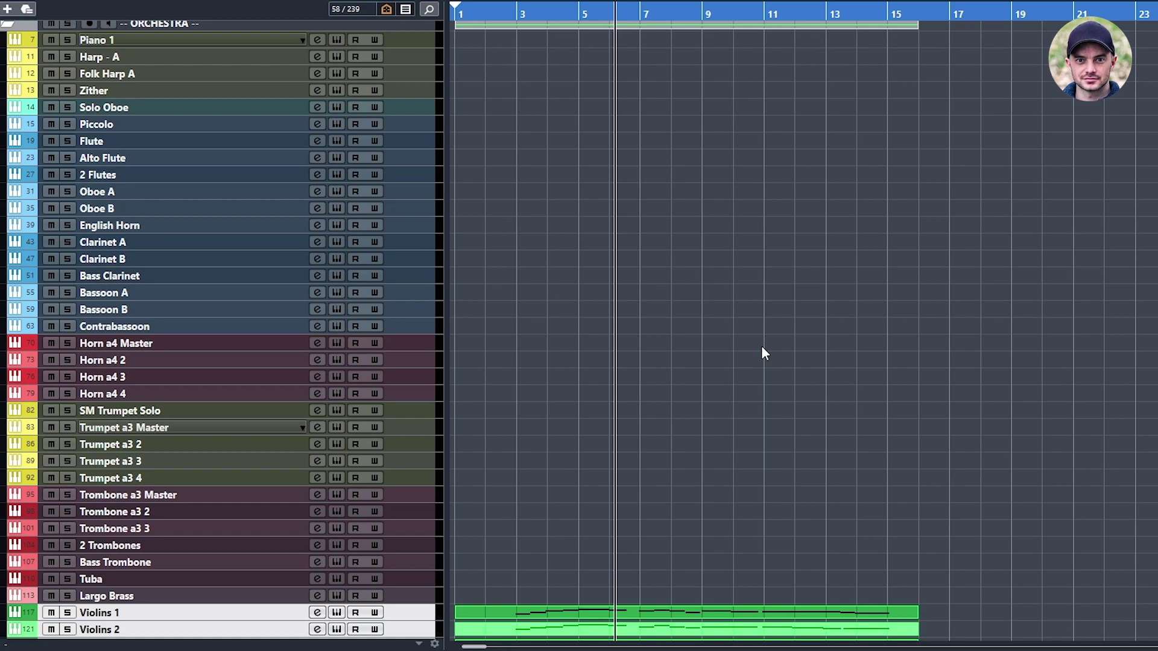
{"action": "scroll", "coordinate": [714, 347], "scroll_direction": "down", "scroll_amount": 4}
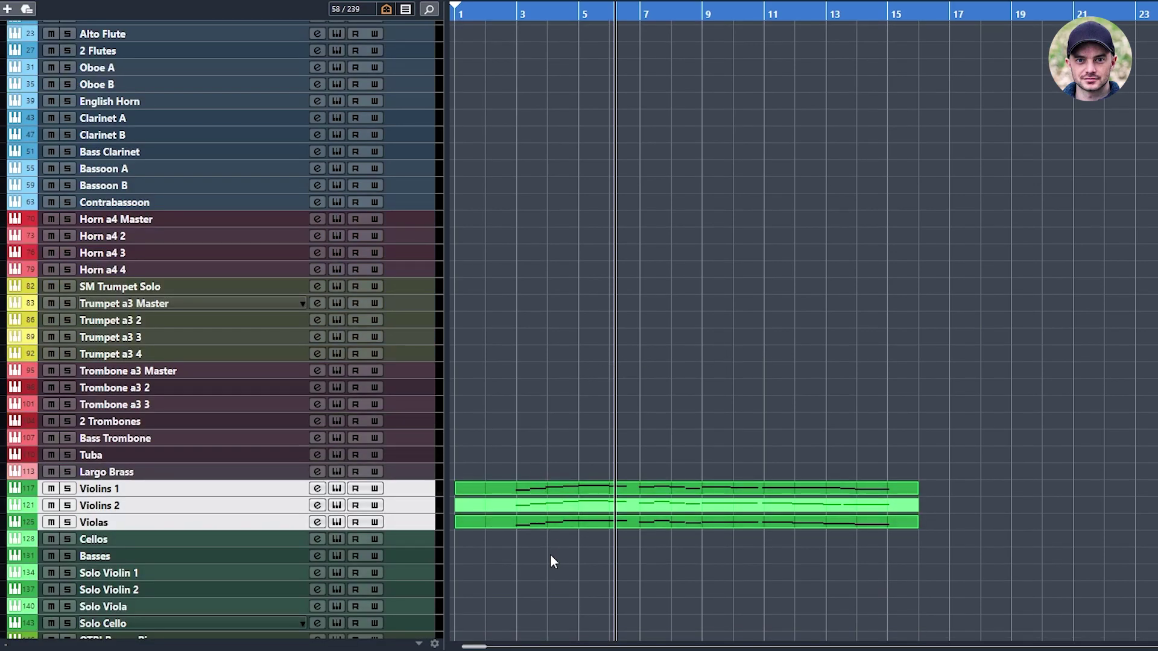
Copy the recorded Violas part and paste it onto the Alto Flute track at bar 1.
{"action": "left_click", "coordinate": [518, 525]}
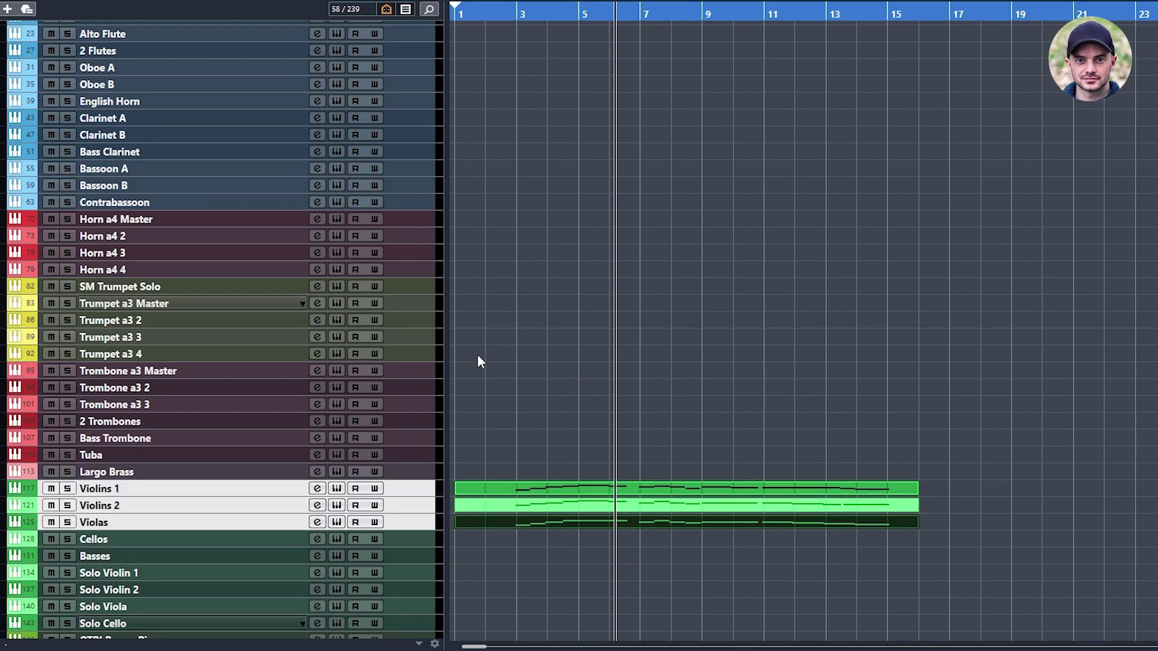
{"action": "scroll", "coordinate": [465, 343], "scroll_direction": "up", "scroll_amount": 10}
{"action": "left_click", "coordinate": [190, 343]}
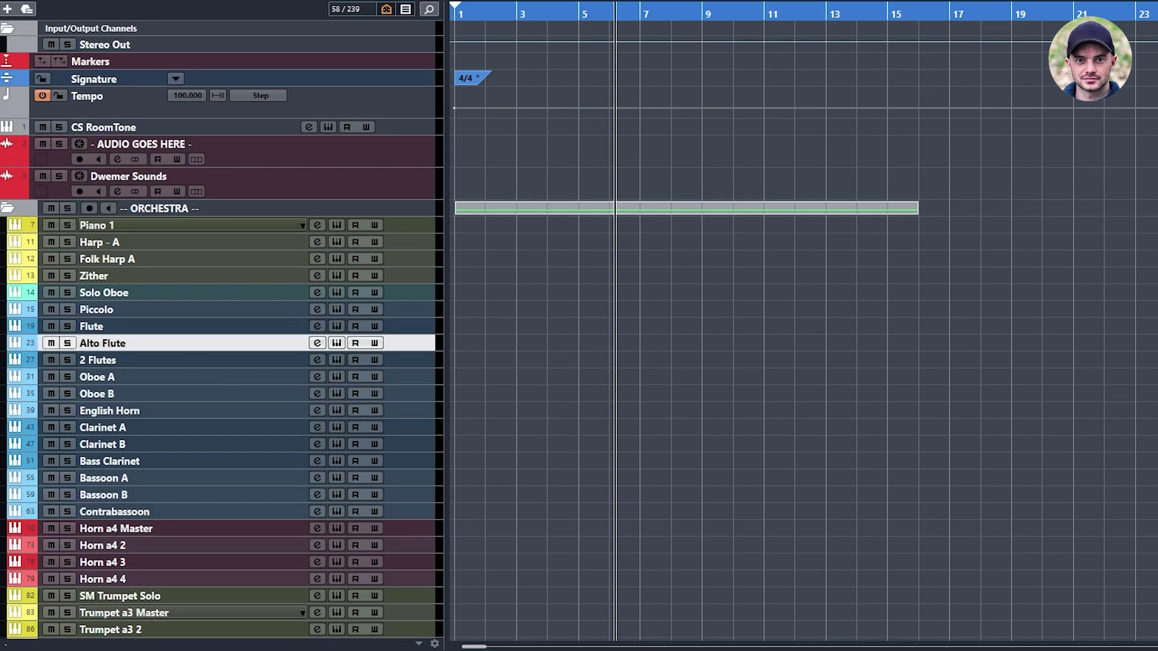
{"action": "left_click", "coordinate": [452, 13]}
{"action": "key", "text": "ctrl+v"}
Copy the Violins 1 part, paste it onto the Flute track at bar 1 and play the arrangement.
{"action": "scroll", "coordinate": [522, 559], "scroll_direction": "down", "scroll_amount": 5}
{"action": "left_click", "coordinate": [522, 560]}
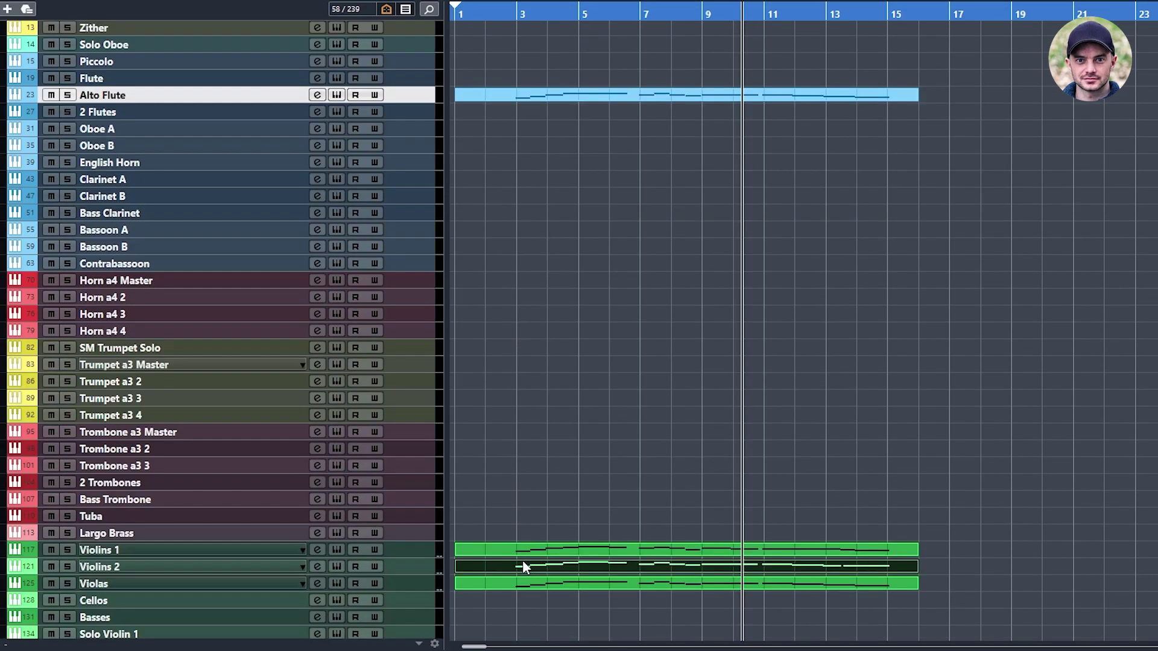
{"action": "left_click", "coordinate": [514, 549]}
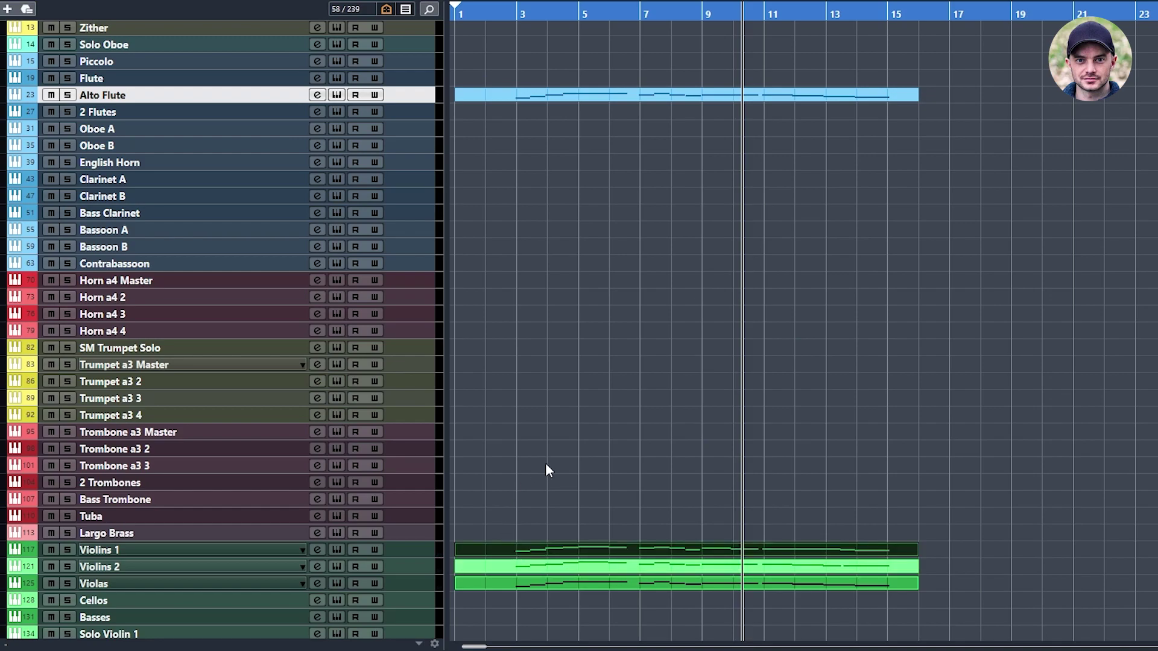
{"action": "left_click", "coordinate": [497, 181]}
{"action": "key", "text": "g"}
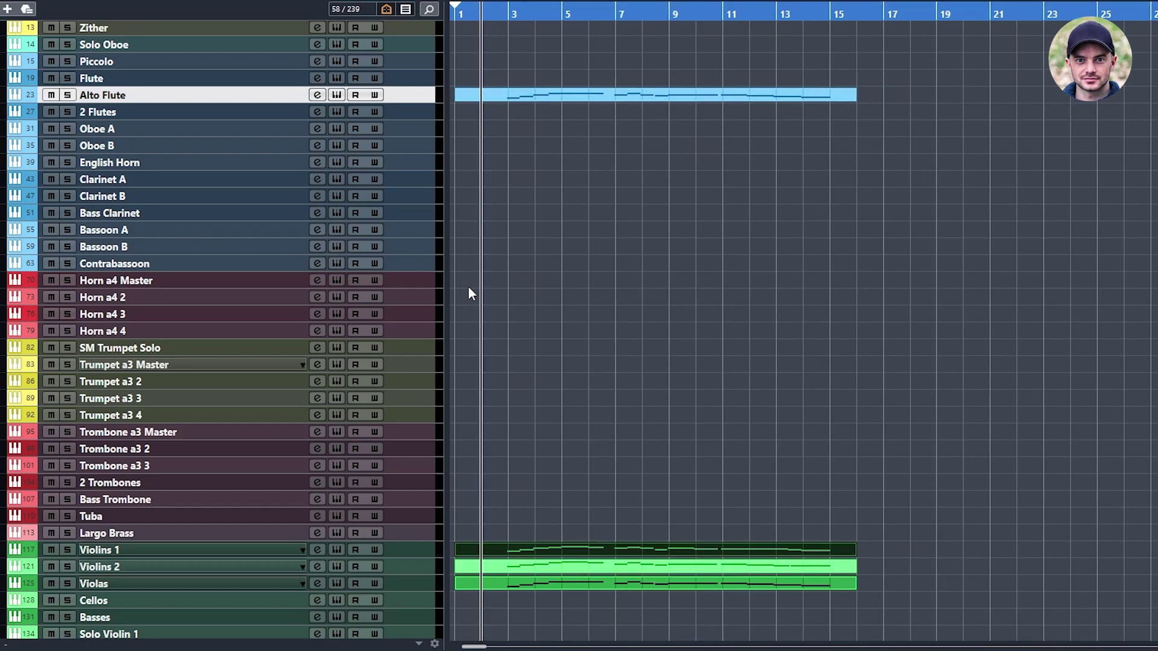
{"action": "scroll", "coordinate": [470, 295], "scroll_direction": "up", "scroll_amount": 5}
{"action": "left_click", "coordinate": [230, 333]}
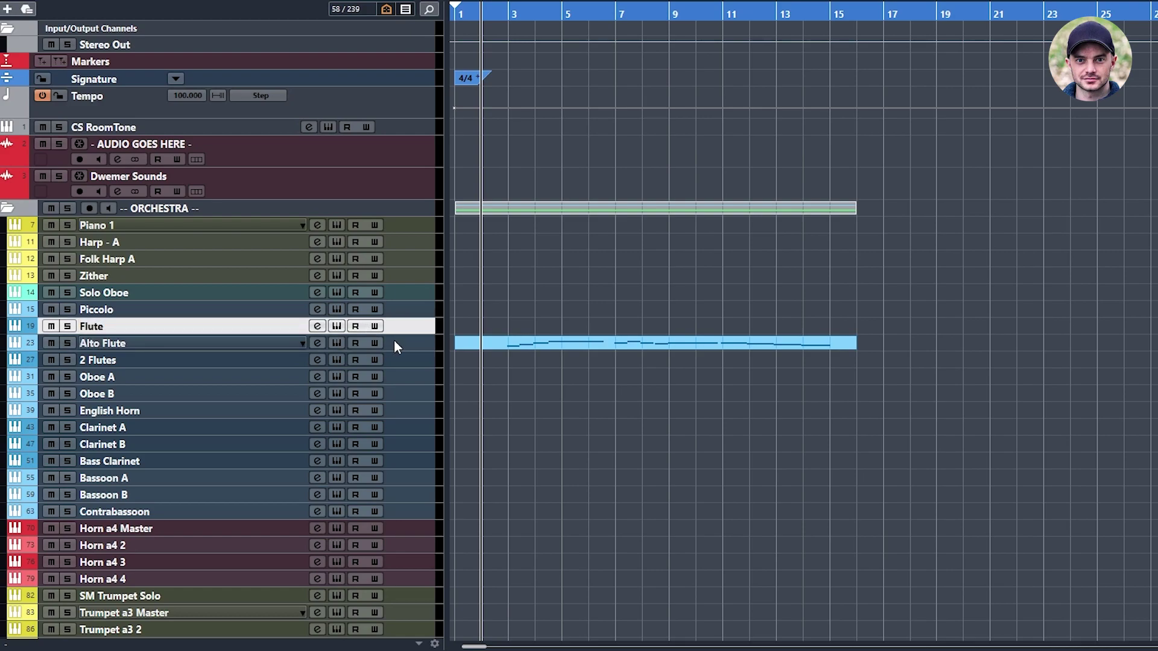
{"action": "key", "text": "alt+v"}
{"action": "key", "text": "g"}
{"action": "key", "text": "space"}
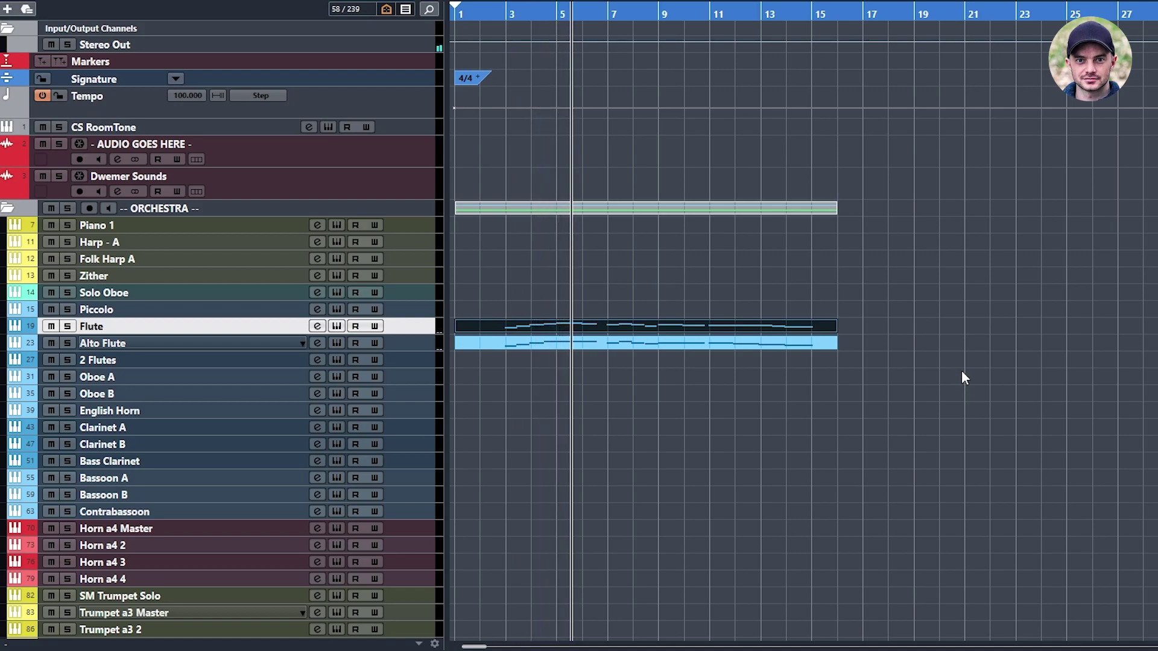
Finish the Folk Harp A recording after bar 7 and delete its notes before bar 4.
{"action": "scroll", "coordinate": [961, 370], "scroll_direction": "down", "scroll_amount": 5}
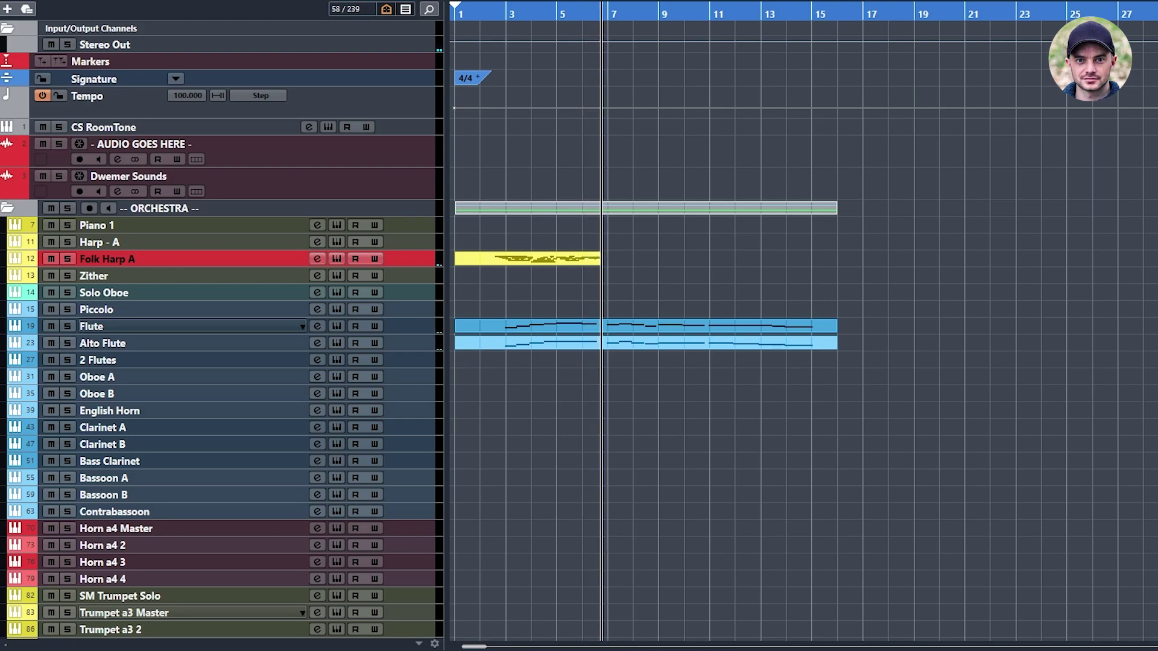
{"action": "key", "text": "space"}
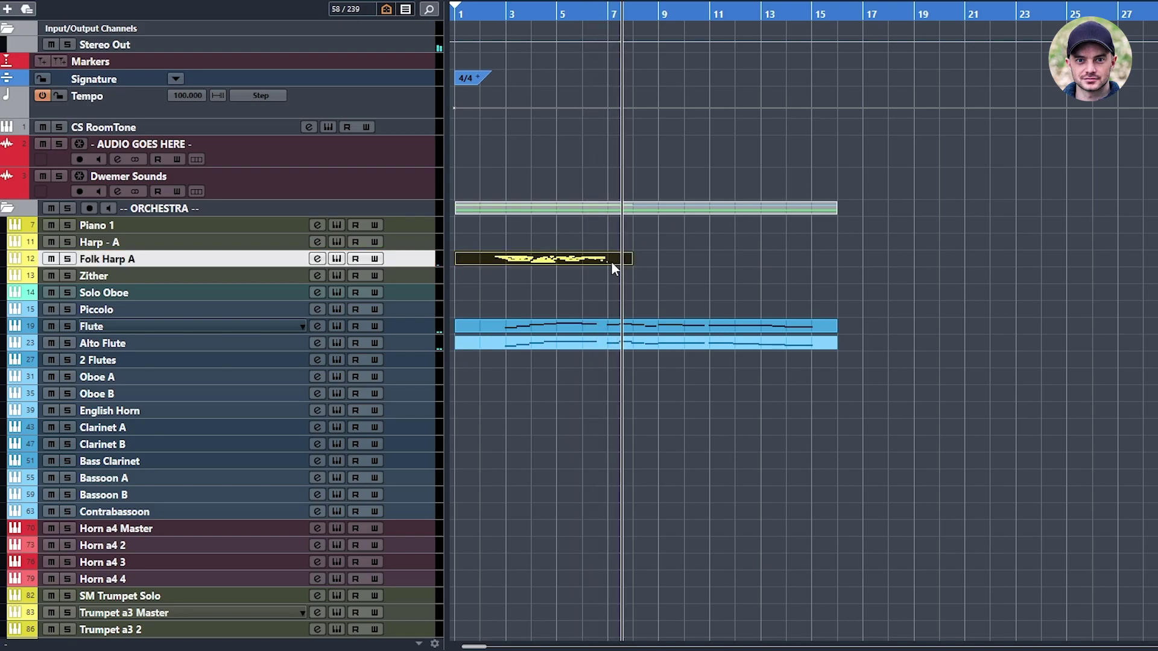
{"action": "double_click", "coordinate": [542, 259]}
{"action": "left_click_drag", "start_coordinate": [298, 65], "coordinate": [552, 252]}
{"action": "key", "text": "Delete"}
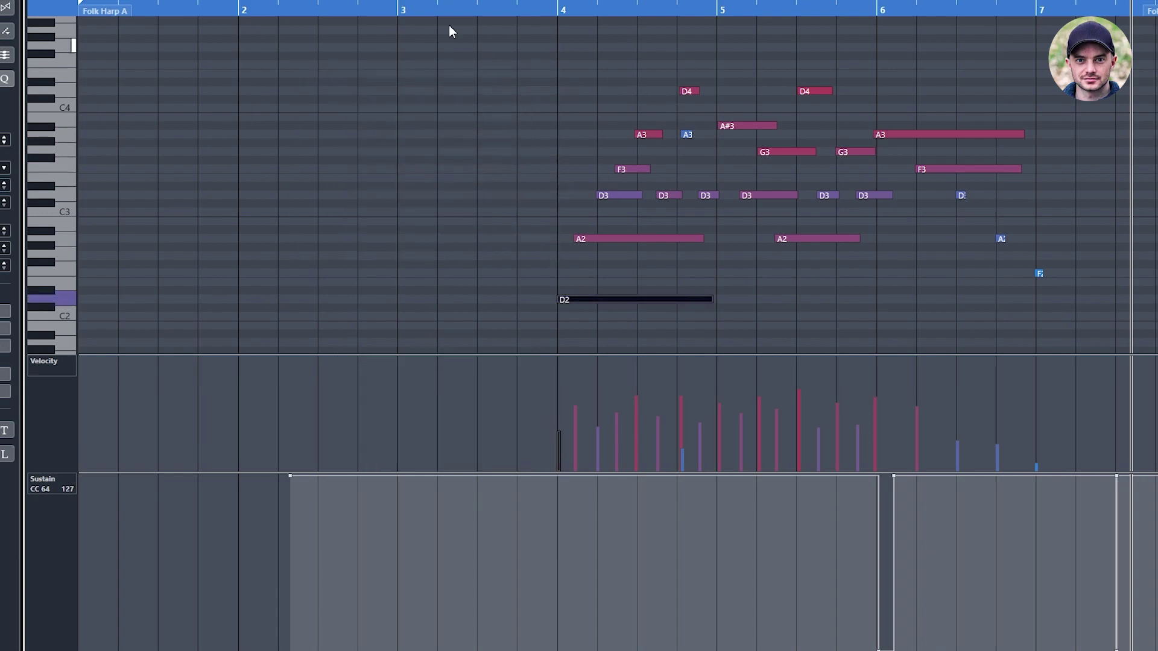
Play back the Folk Harp A part and shift the F2 note at bar 7 slightly earlier.
{"action": "key", "text": "space"}
{"action": "key", "text": "h"}
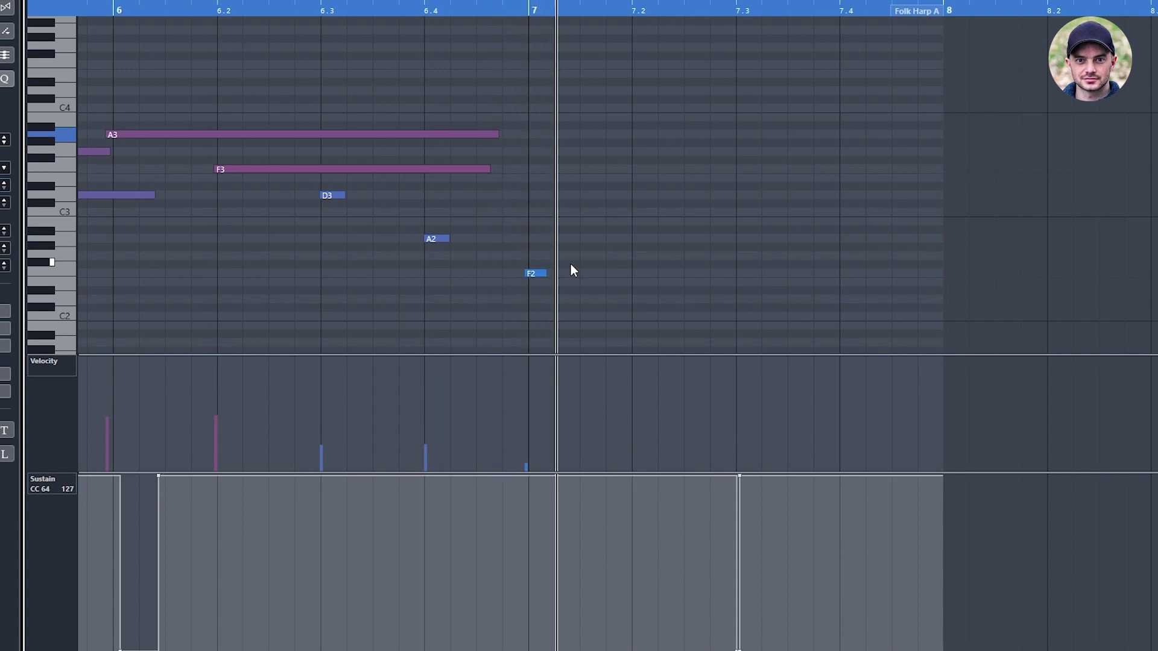
{"action": "left_click_drag", "start_coordinate": [535, 273], "coordinate": [520, 273]}
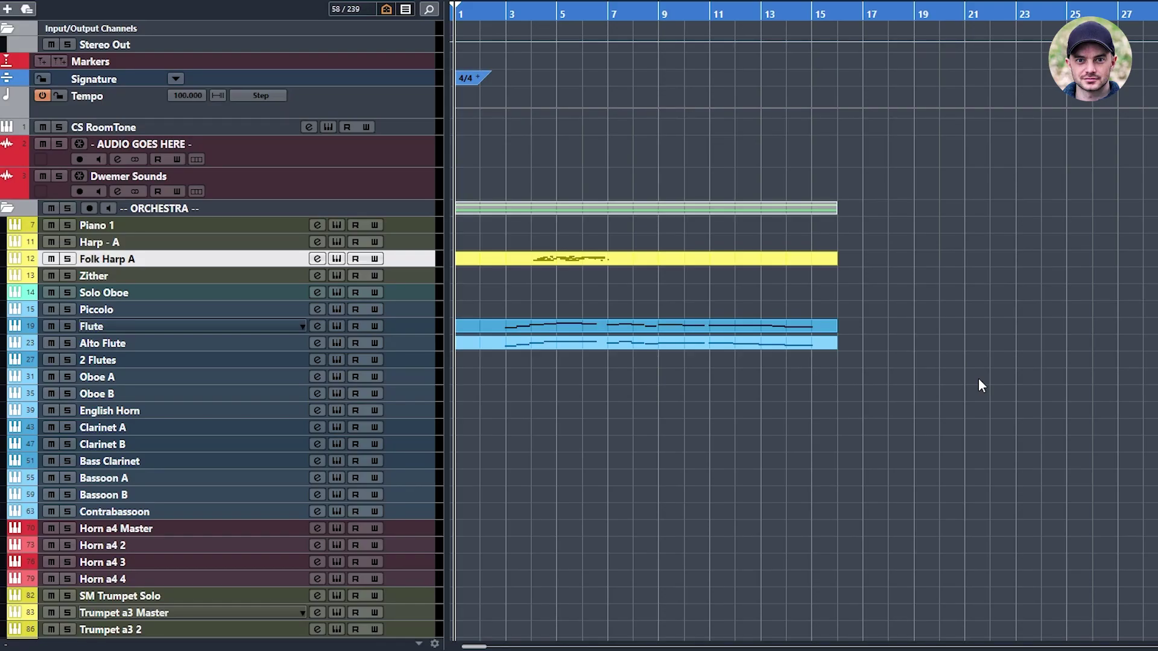
Switch to Divisimate, take it out of bypass and choose a different ensemble preset from its preset list.
{"action": "scroll", "coordinate": [965, 386], "scroll_direction": "down", "scroll_amount": 5}
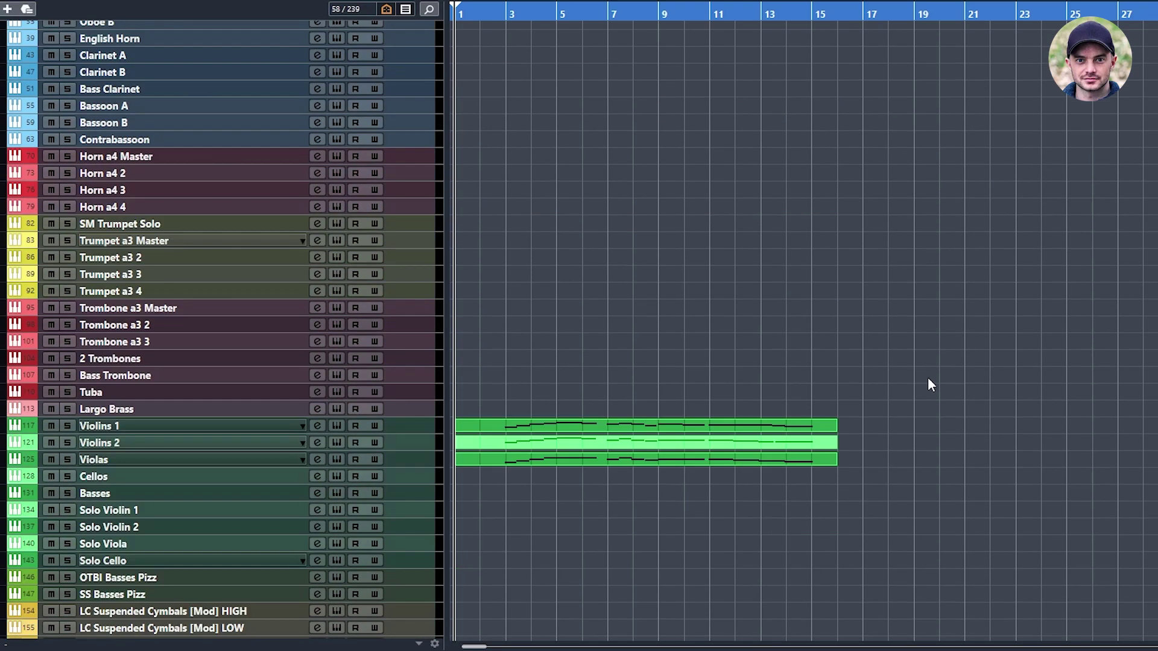
{"action": "scroll", "coordinate": [495, 533], "scroll_direction": "down", "scroll_amount": 2}
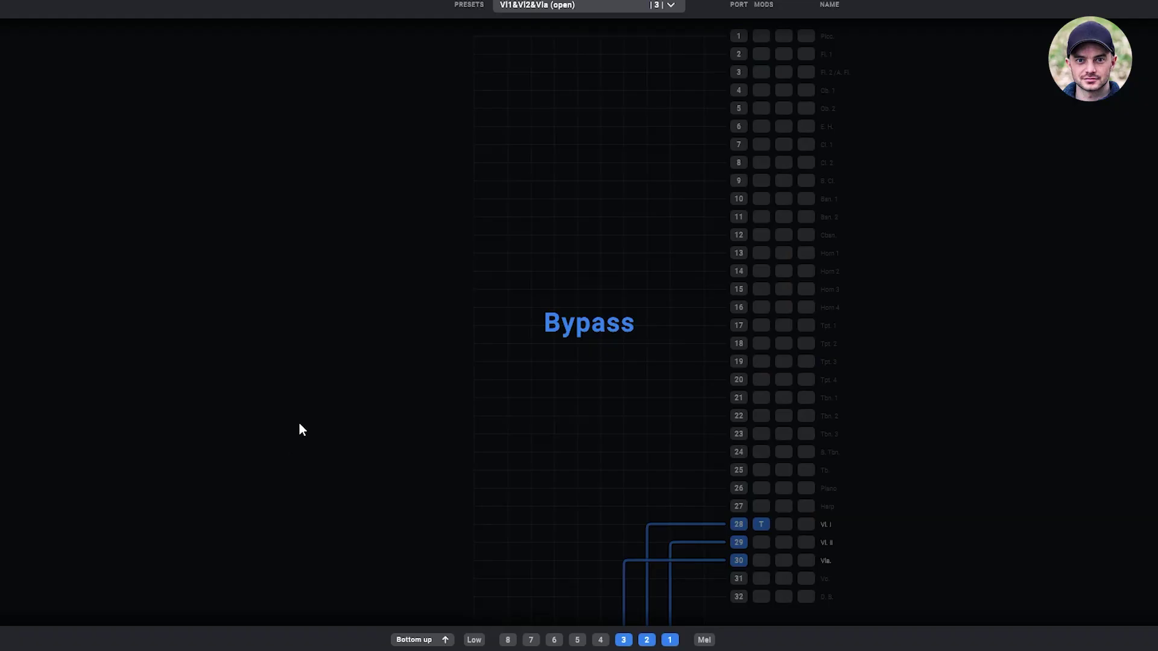
{"action": "left_click", "coordinate": [545, 8]}
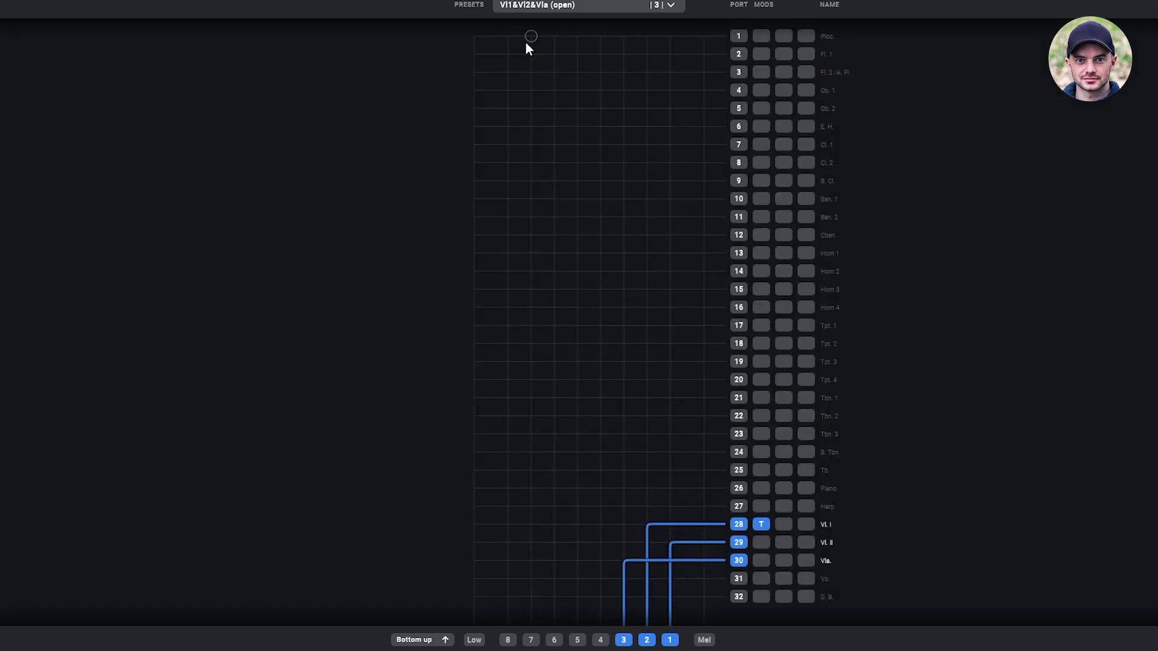
{"action": "left_click", "coordinate": [541, 6]}
{"action": "left_click", "coordinate": [539, 44]}
{"action": "left_click", "coordinate": [434, 288]}
{"action": "double_click", "coordinate": [435, 288]}
{"action": "double_click", "coordinate": [657, 320]}
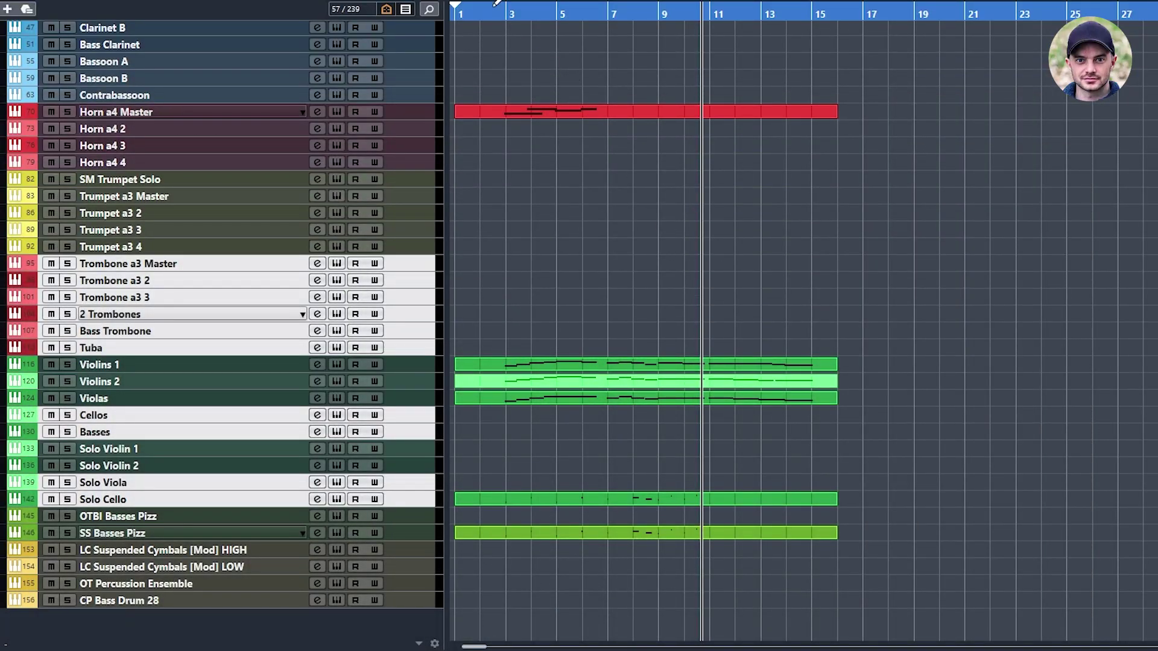
Record the low ensemble parts onto the selected trombone, tuba, Cellos, Basses, Solo Viola and Solo Cello tracks up to bar 16, then deselect them.
{"action": "key", "text": "KP_Multiply"}
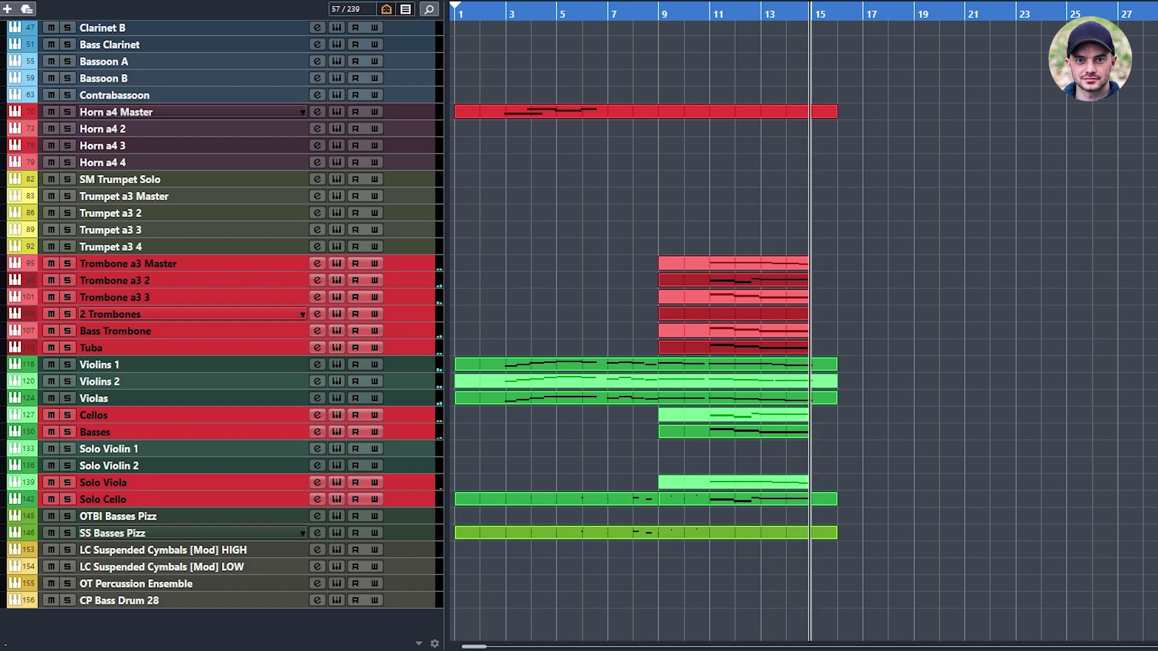
{"action": "key", "text": "space"}
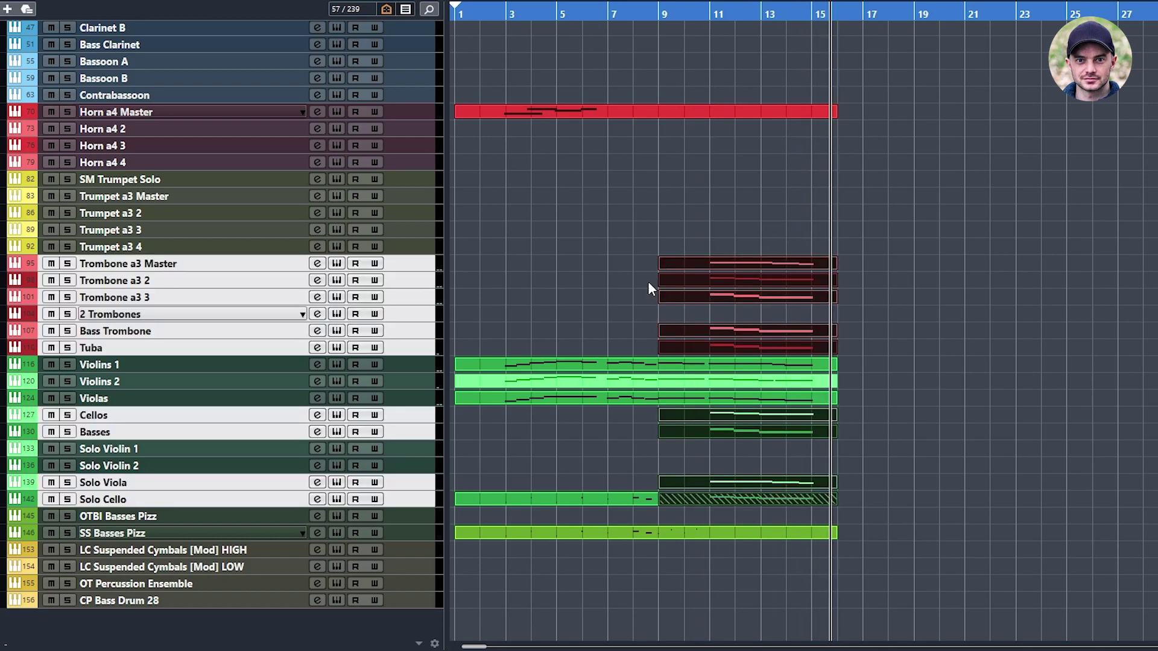
{"action": "left_click", "coordinate": [952, 191]}
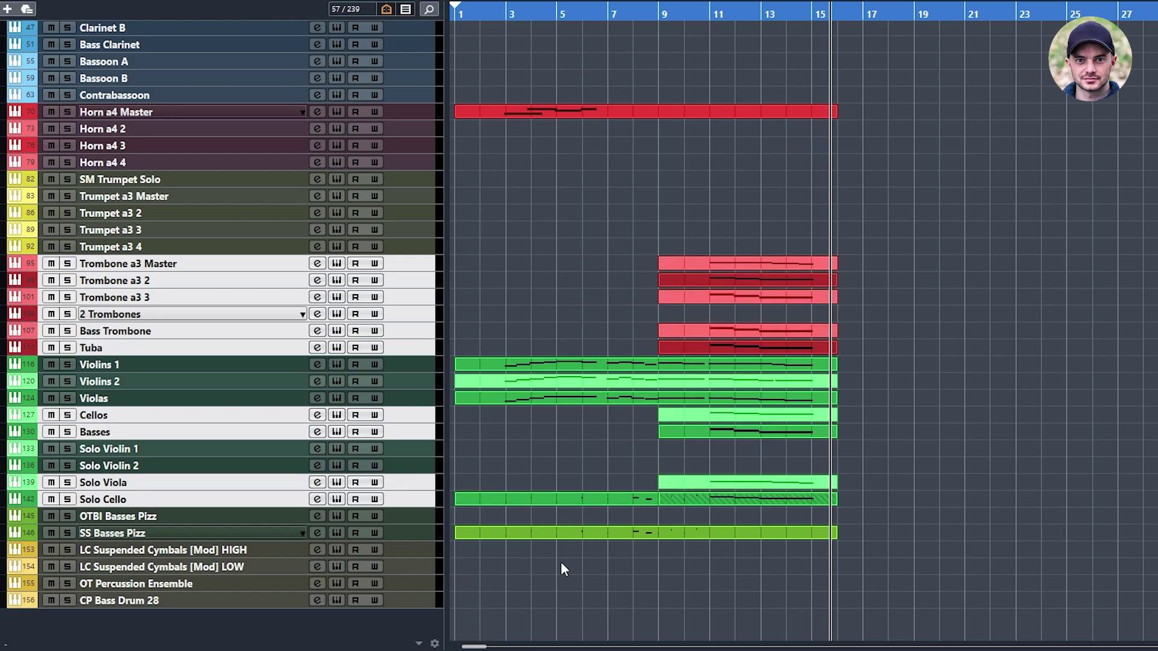
Record a sustained part on the LC Suspended Cymbals [Mod] LOW track, with notes from bar 11 to bar 15.
{"action": "left_click", "coordinate": [212, 584]}
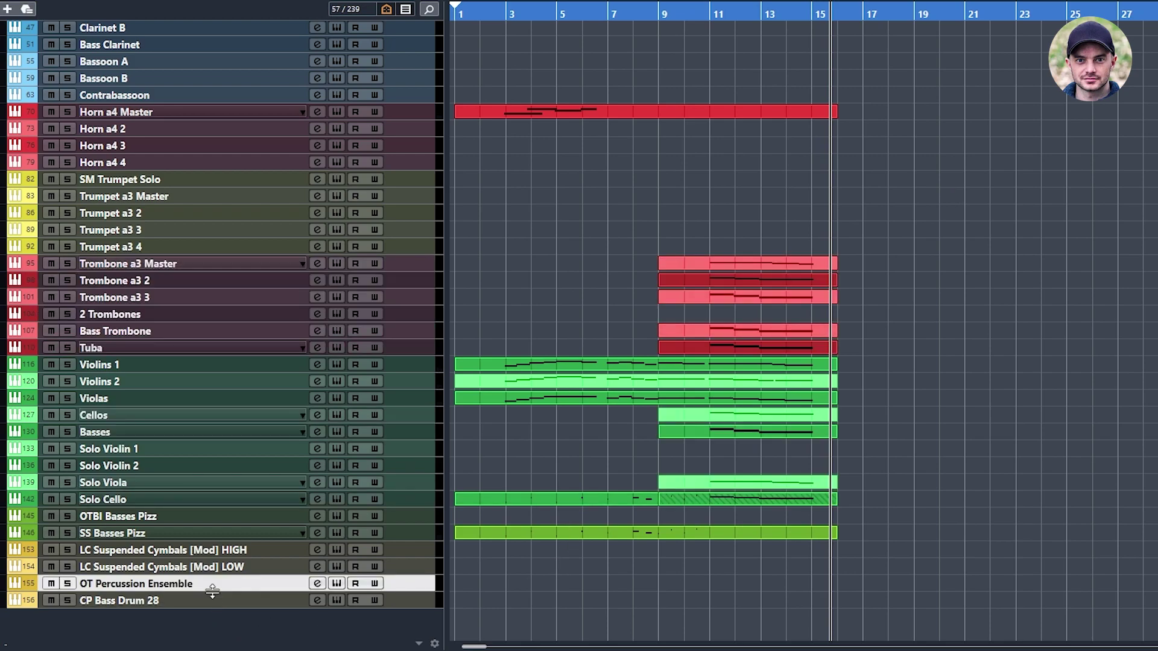
{"action": "left_click", "coordinate": [211, 568]}
{"action": "key", "text": "KP_Multiply"}
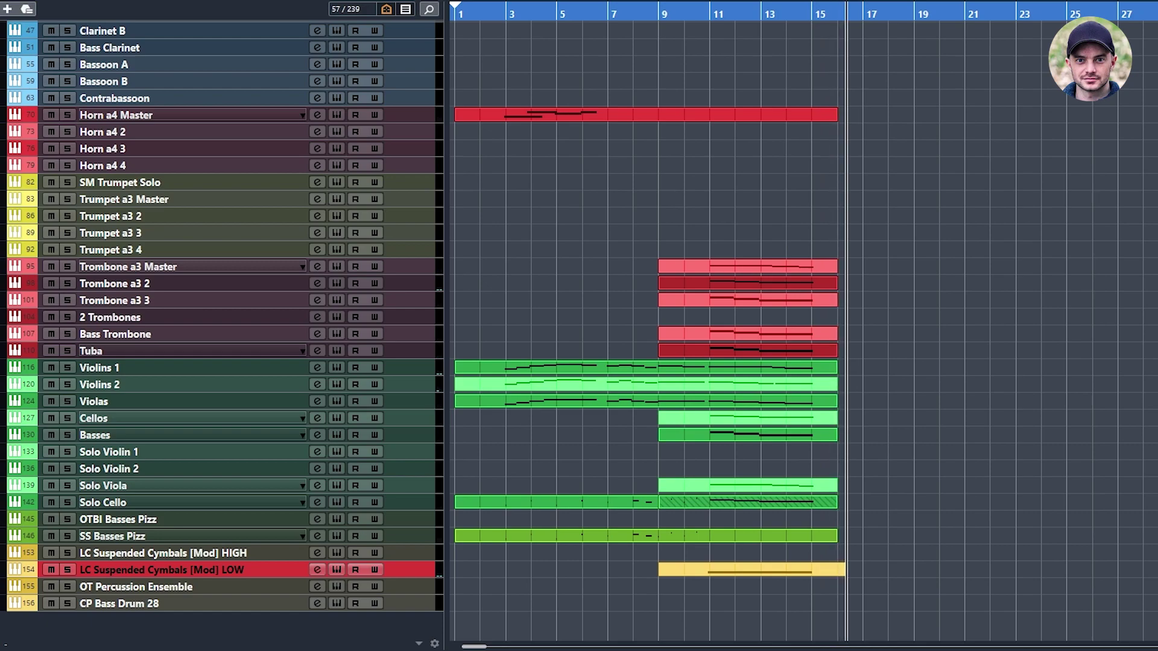
{"action": "key", "text": "space"}
Record a hit at bar 15 on the OT Percussion Ensemble track.
{"action": "left_click", "coordinate": [813, 593]}
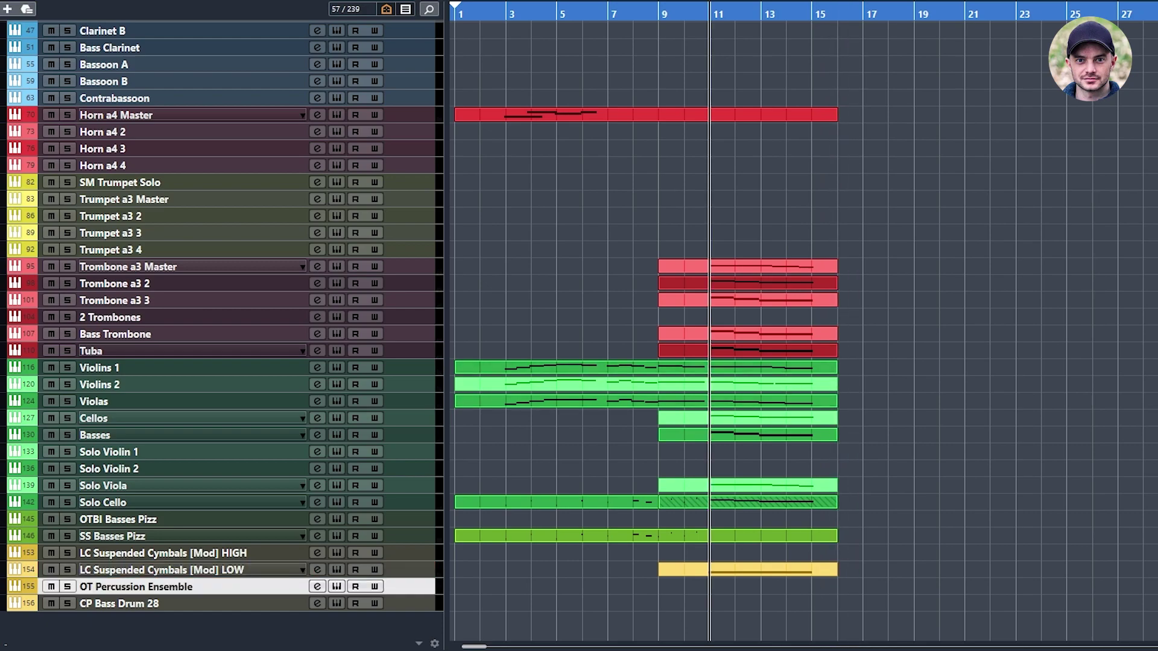
{"action": "key", "text": "KP_Multiply"}
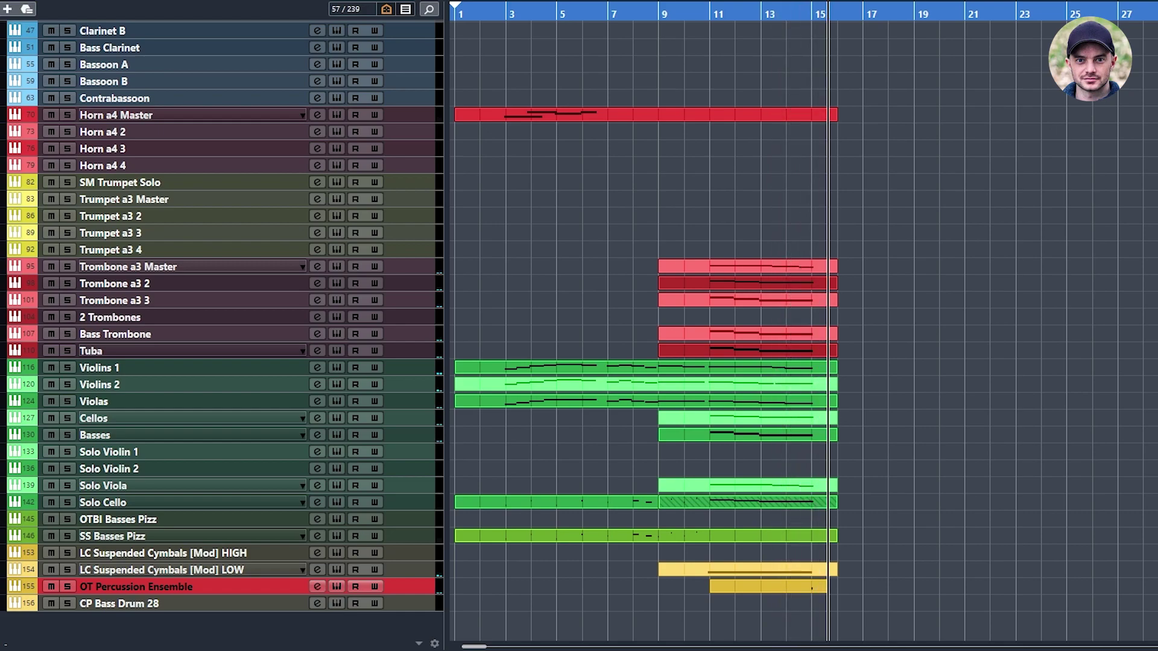
{"action": "key", "text": "space"}
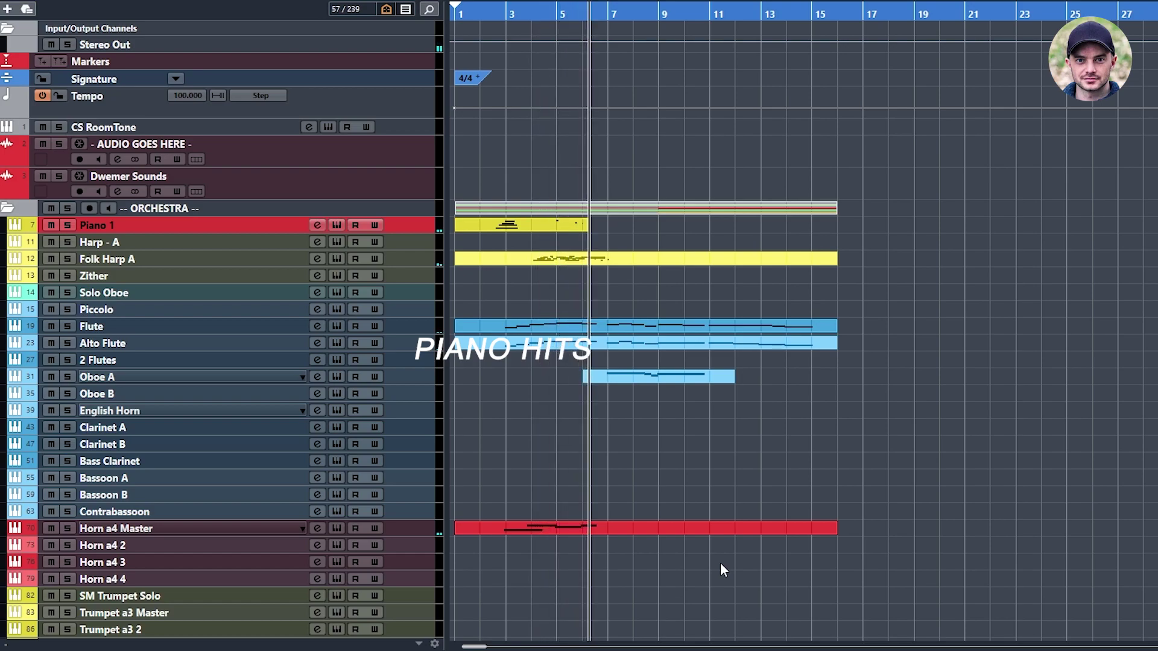
Finish recording the piano hits on the Piano 1 track by bar 7.
{"action": "key", "text": "space"}
{"action": "key", "text": "g"}
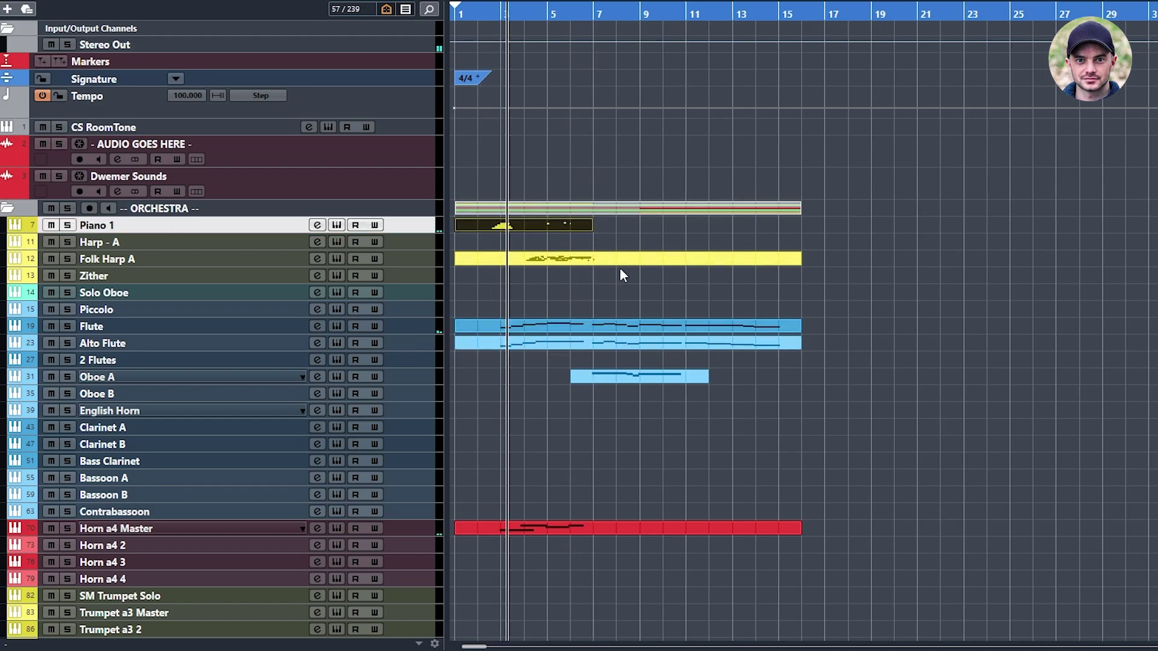
Examine the notes and velocities of the SS Basses Pizz and Solo Cello parts in the editor.
{"action": "scroll", "coordinate": [465, 347], "scroll_direction": "down", "scroll_amount": 5}
{"action": "scroll", "coordinate": [500, 543], "scroll_direction": "down", "scroll_amount": 3}
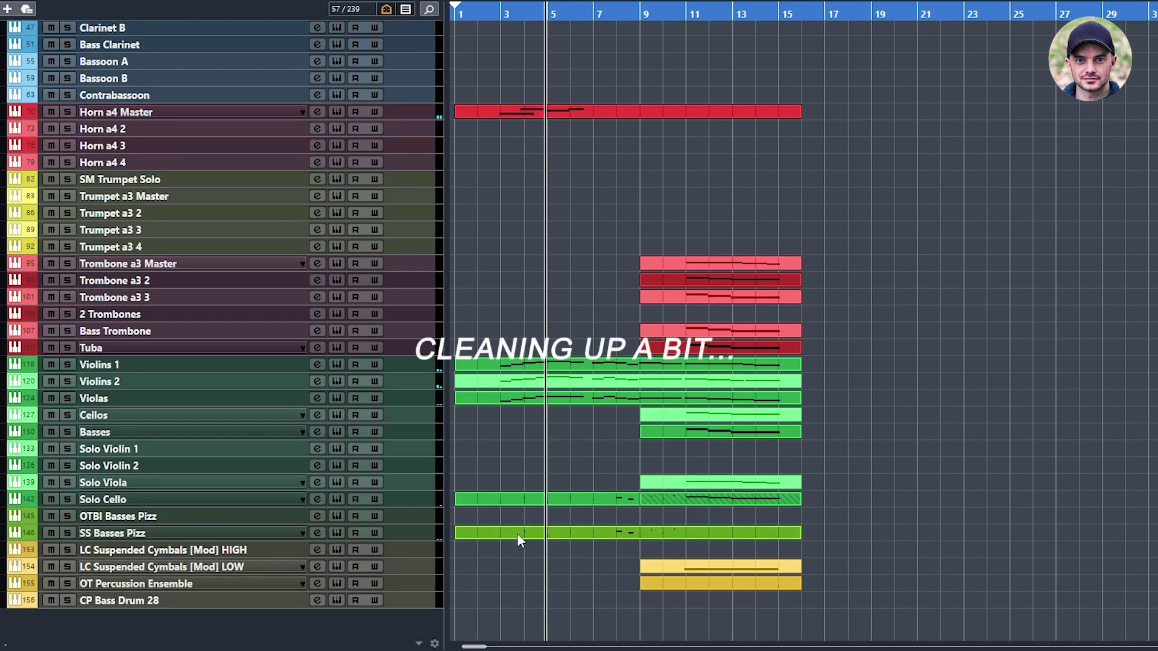
{"action": "double_click", "coordinate": [516, 533]}
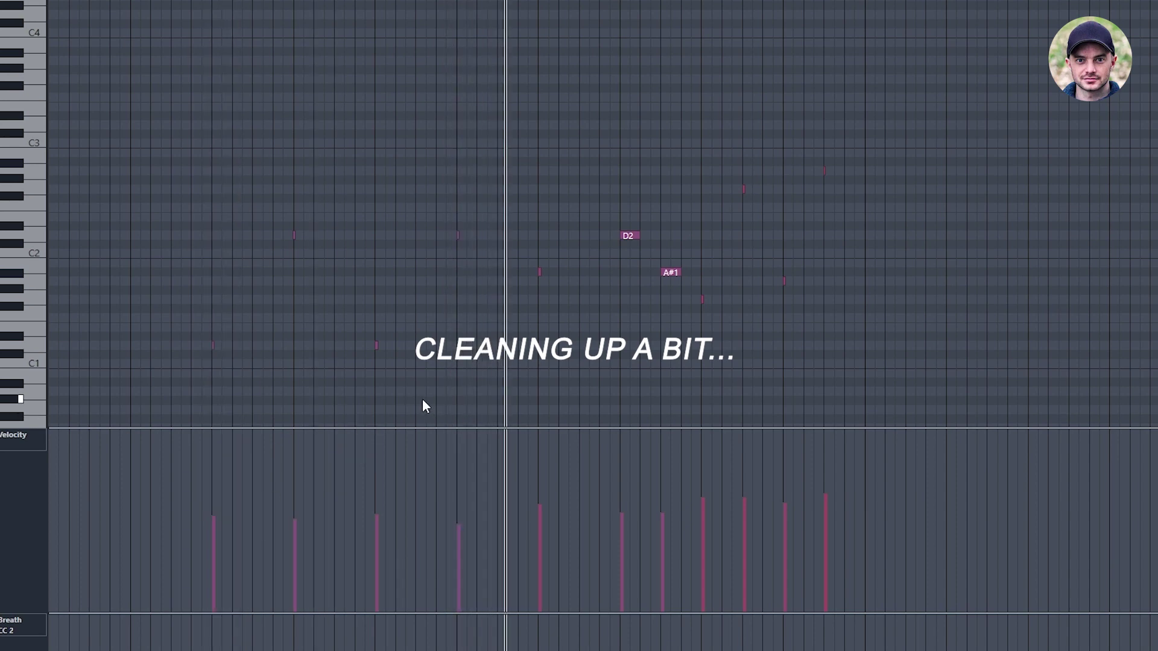
{"action": "key", "text": "ctrl+e"}
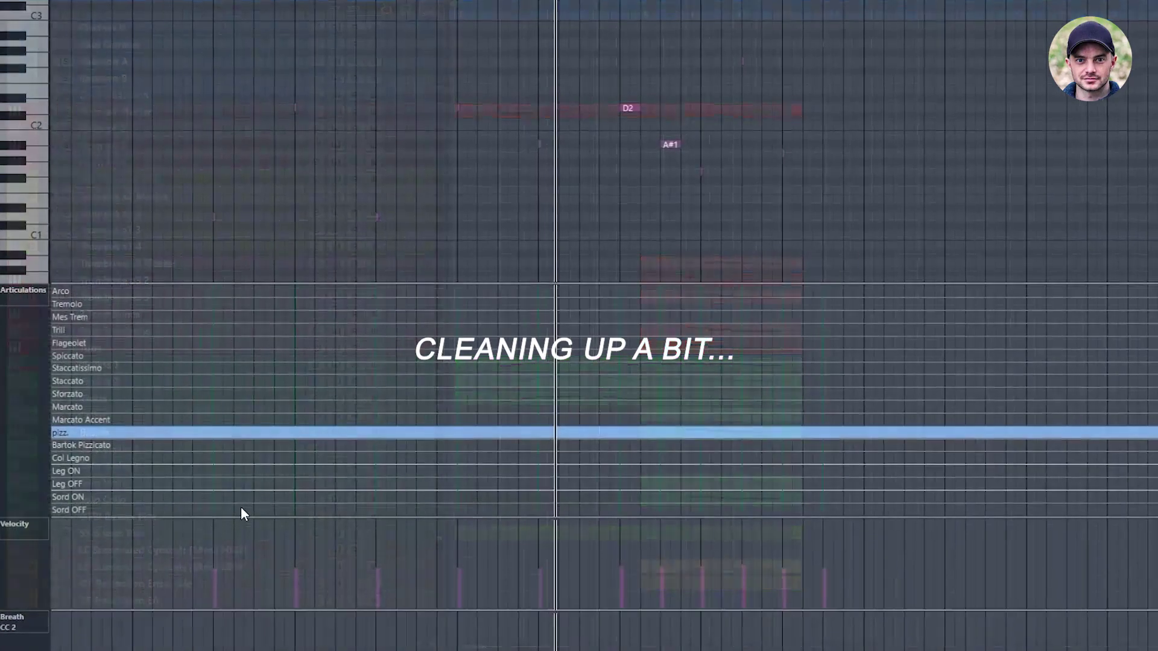
{"action": "double_click", "coordinate": [511, 501]}
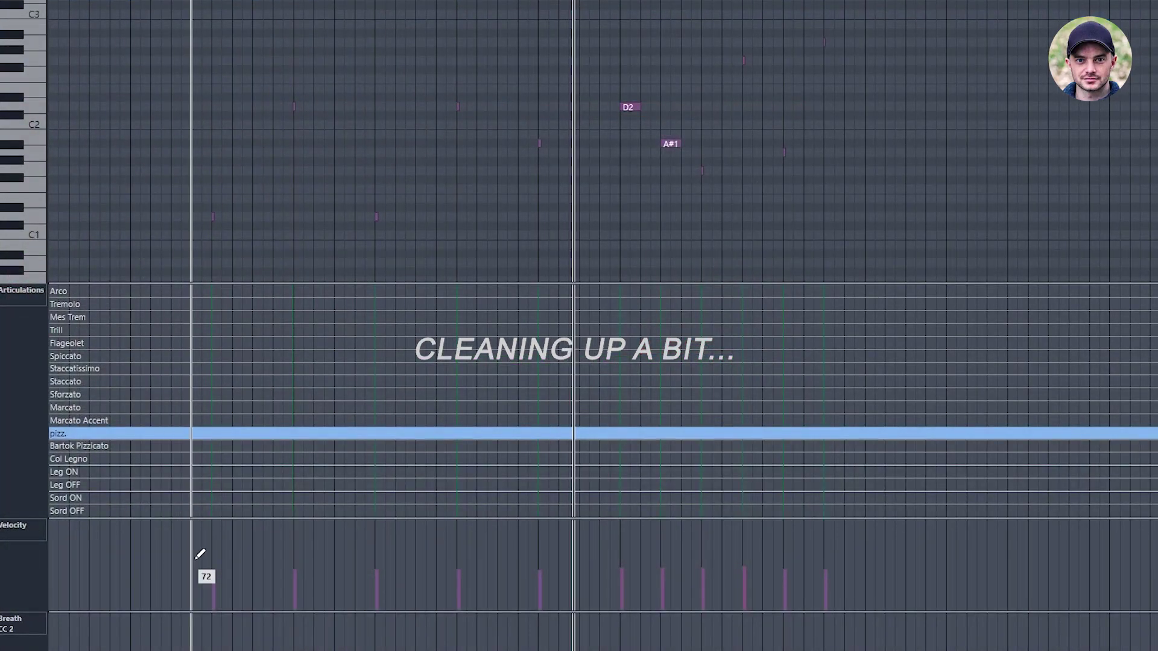
{"action": "key", "text": "ctrl+e"}
Even out the velocities of the last seven SS Basses Pizz notes to match the earlier ones and leave the editor.
{"action": "double_click", "coordinate": [522, 531]}
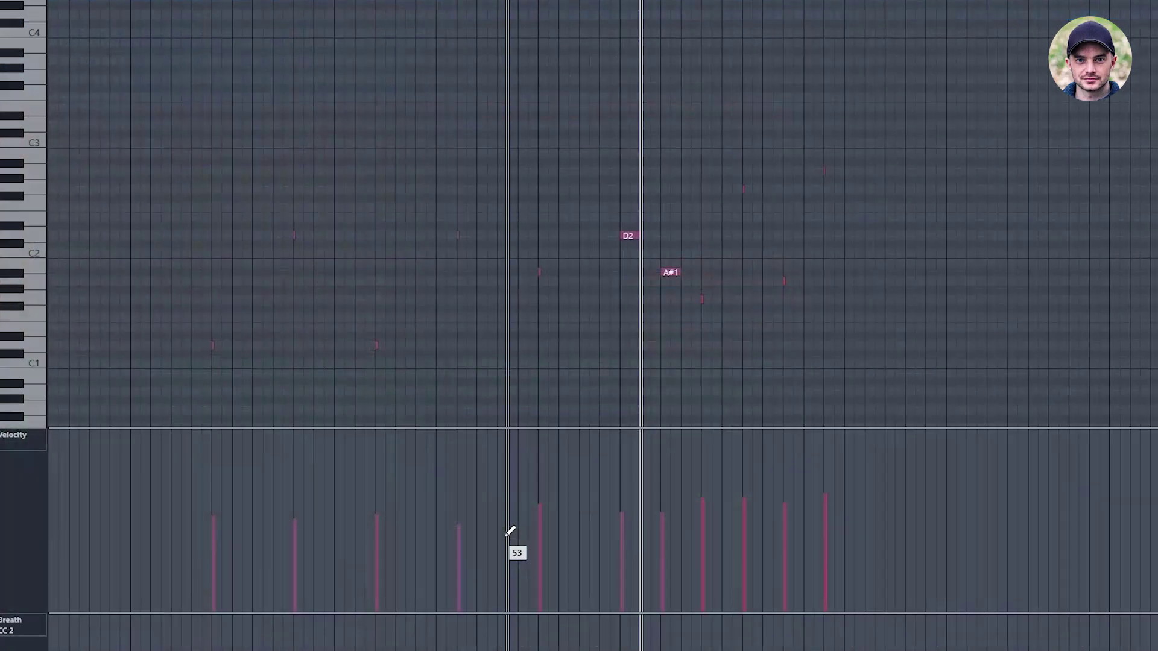
{"action": "mouse_move", "coordinate": [527, 535]}
{"action": "left_mouse_down"}
{"action": "mouse_move", "coordinate": [576, 515]}
{"action": "mouse_move", "coordinate": [556, 525]}
{"action": "mouse_move", "coordinate": [715, 509]}
{"action": "mouse_move", "coordinate": [704, 515]}
{"action": "mouse_move", "coordinate": [803, 522]}
{"action": "mouse_move", "coordinate": [842, 509]}
{"action": "left_mouse_up"}
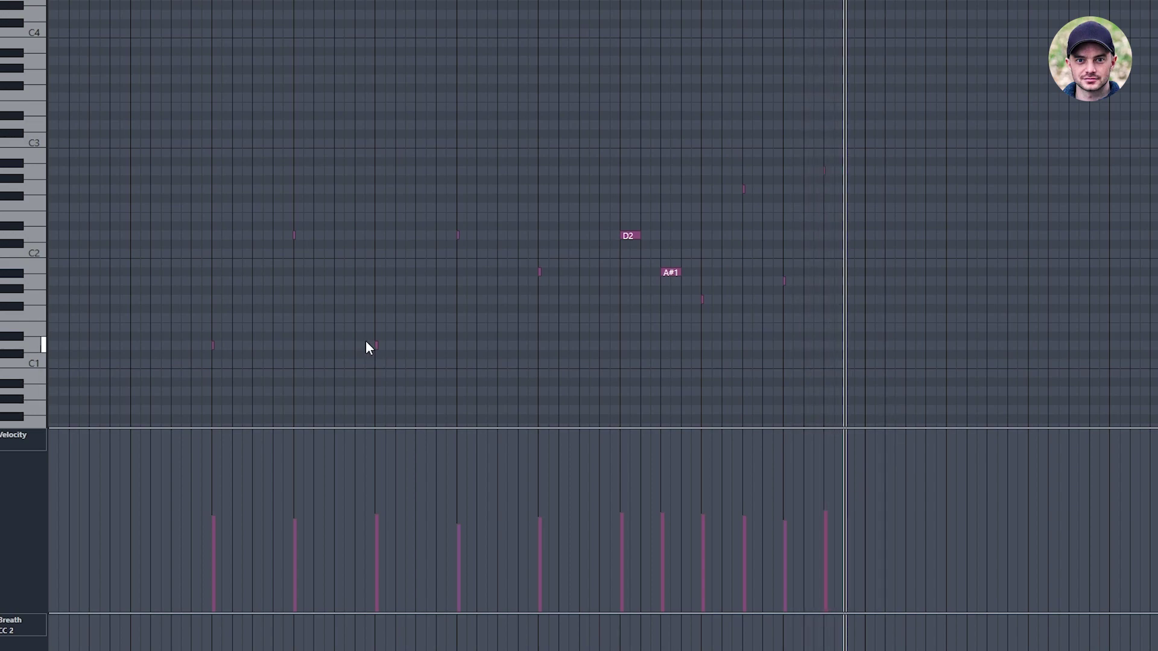
{"action": "key", "text": "ctrl+e"}
Record an additional Trombone a3 Master part from bar 5 and assign Arco and Leg ON just before its first note at bar 7.
{"action": "key", "text": "KP_Multiply"}
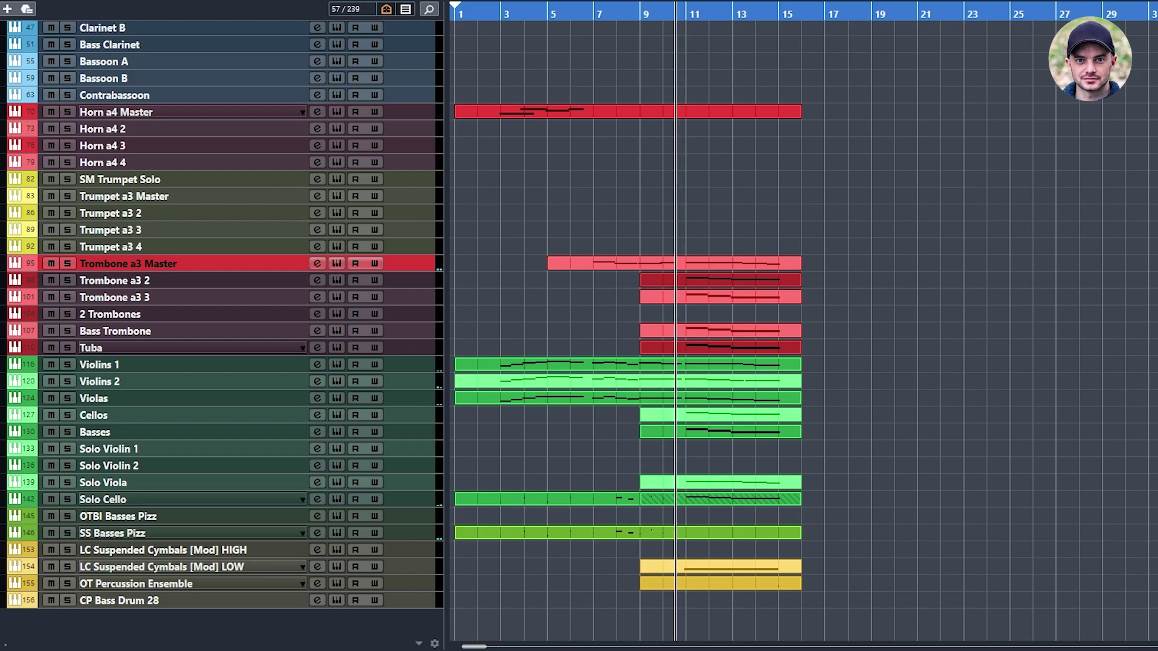
{"action": "double_click", "coordinate": [636, 260]}
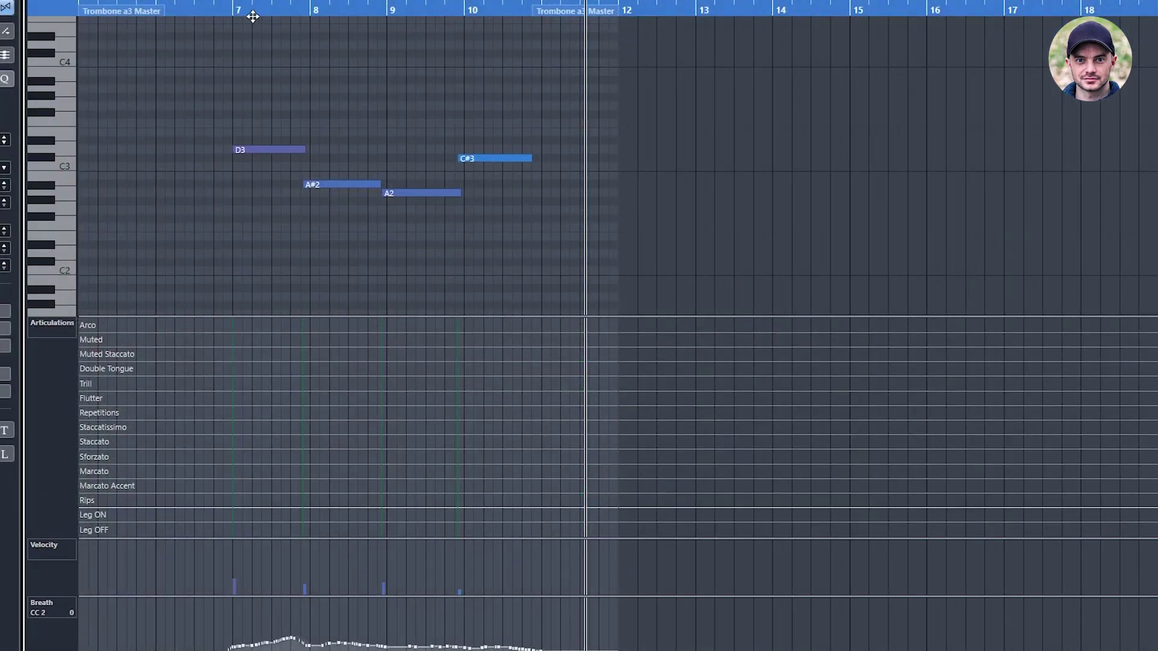
{"action": "left_click", "coordinate": [216, 9]}
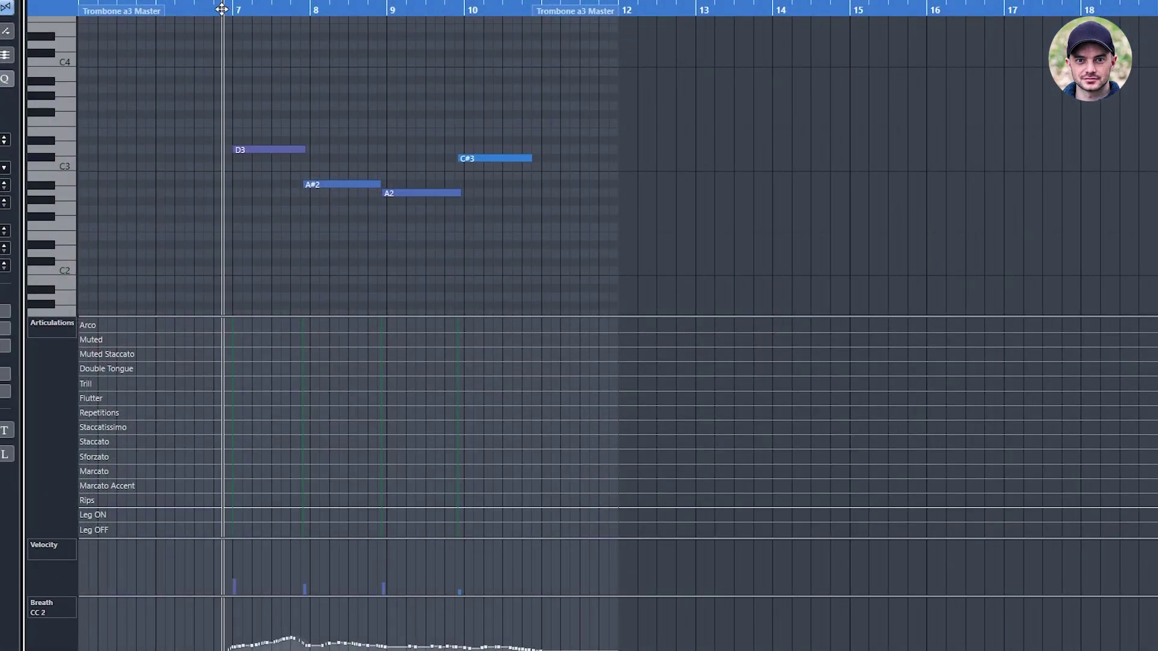
{"action": "left_click", "coordinate": [216, 325]}
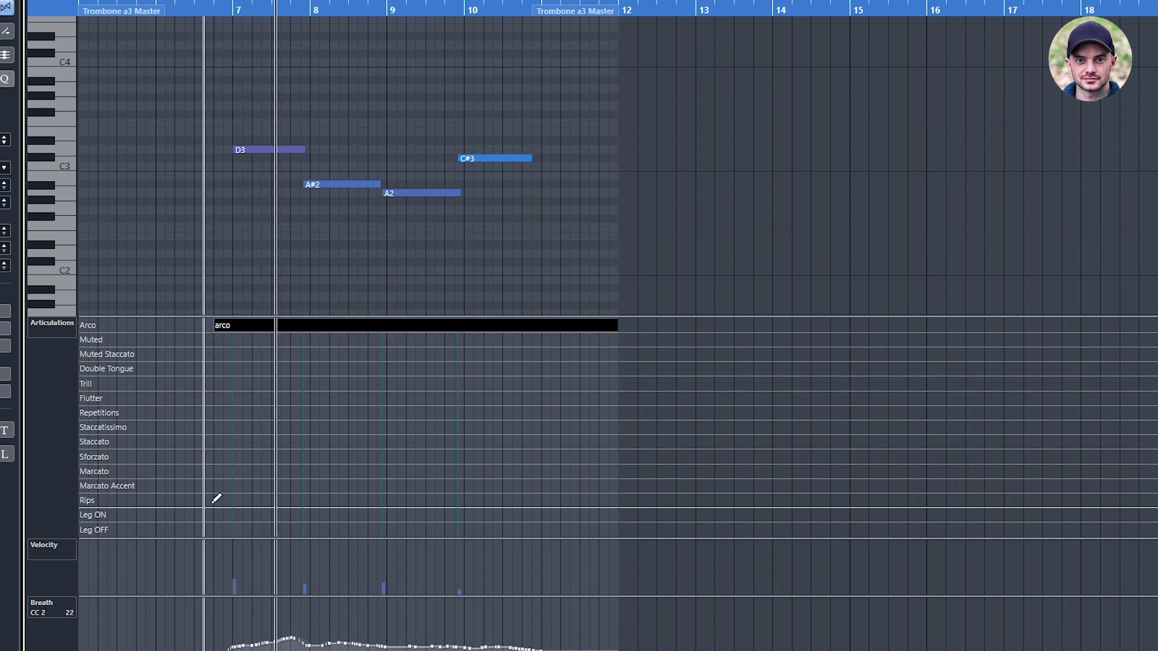
{"action": "left_click", "coordinate": [217, 514]}
Lengthen the trombone's A#2 note so that it slightly overlaps the following A2 note at bar 9.
{"action": "key", "text": "1"}
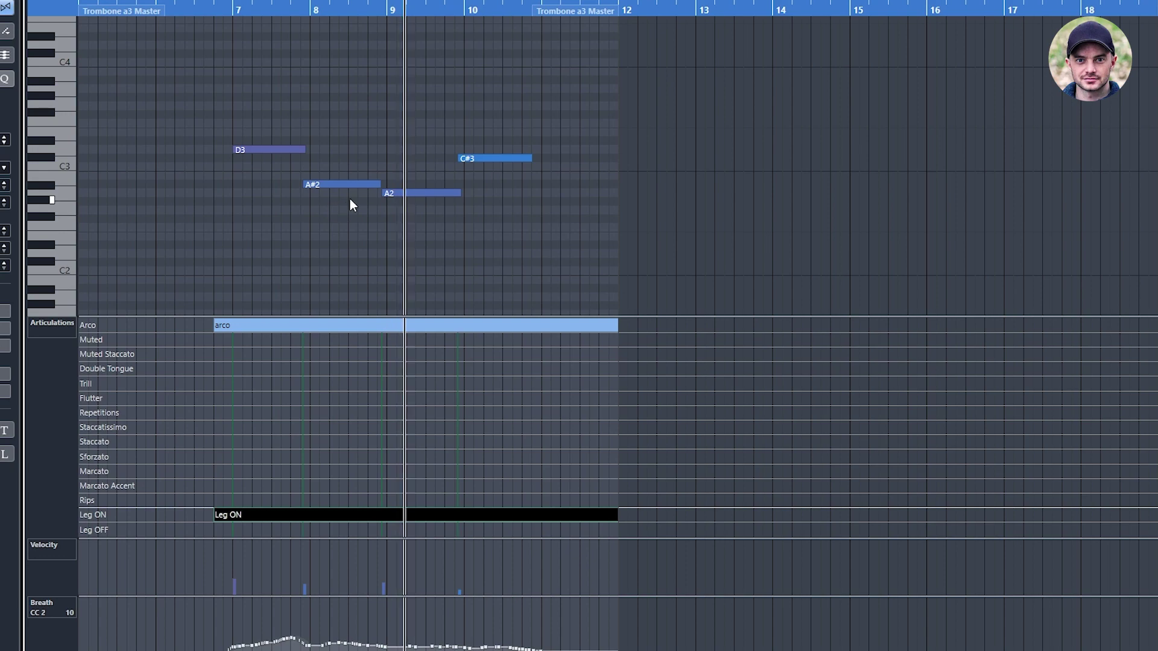
{"action": "left_click_drag", "start_coordinate": [379, 185], "coordinate": [388, 186]}
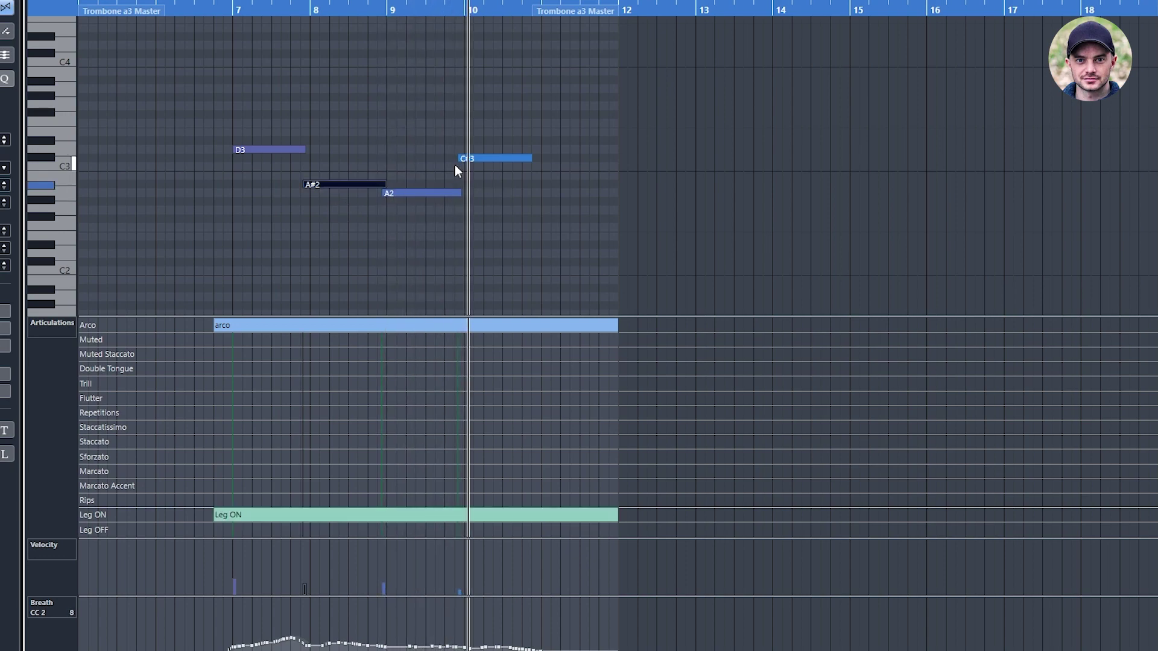
Trim the start of the trombone's C#3 note to begin exactly at bar 10 and leave the editor.
{"action": "left_click_drag", "start_coordinate": [460, 160], "coordinate": [464, 160]}
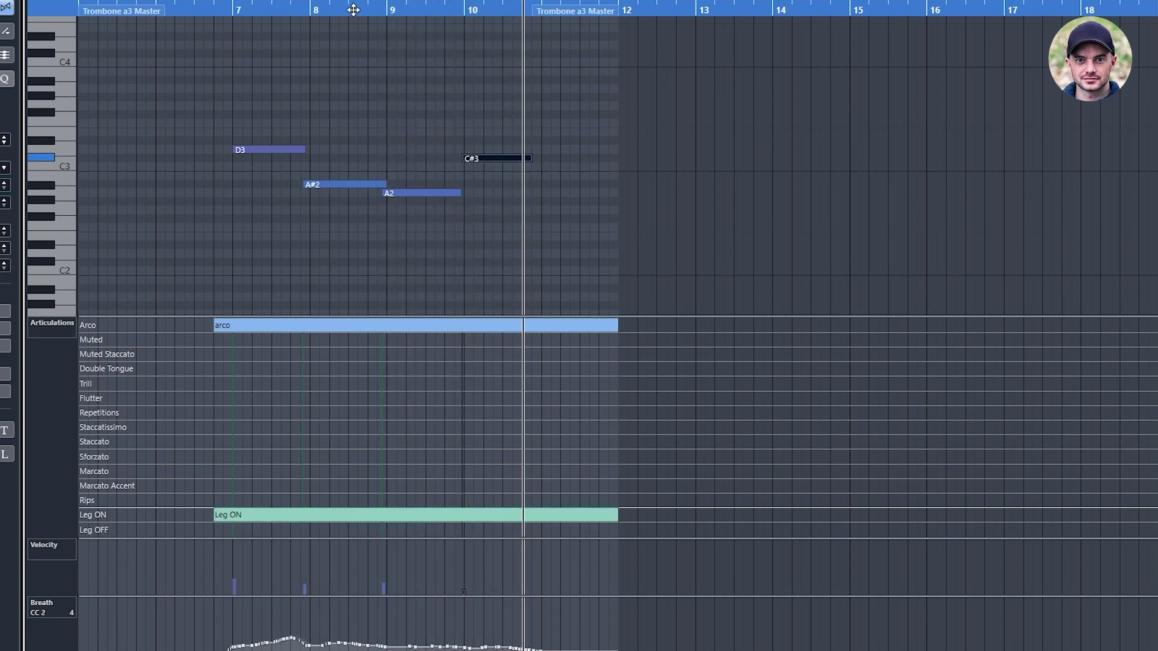
{"action": "key", "text": "Return"}
{"action": "left_click", "coordinate": [985, 396]}
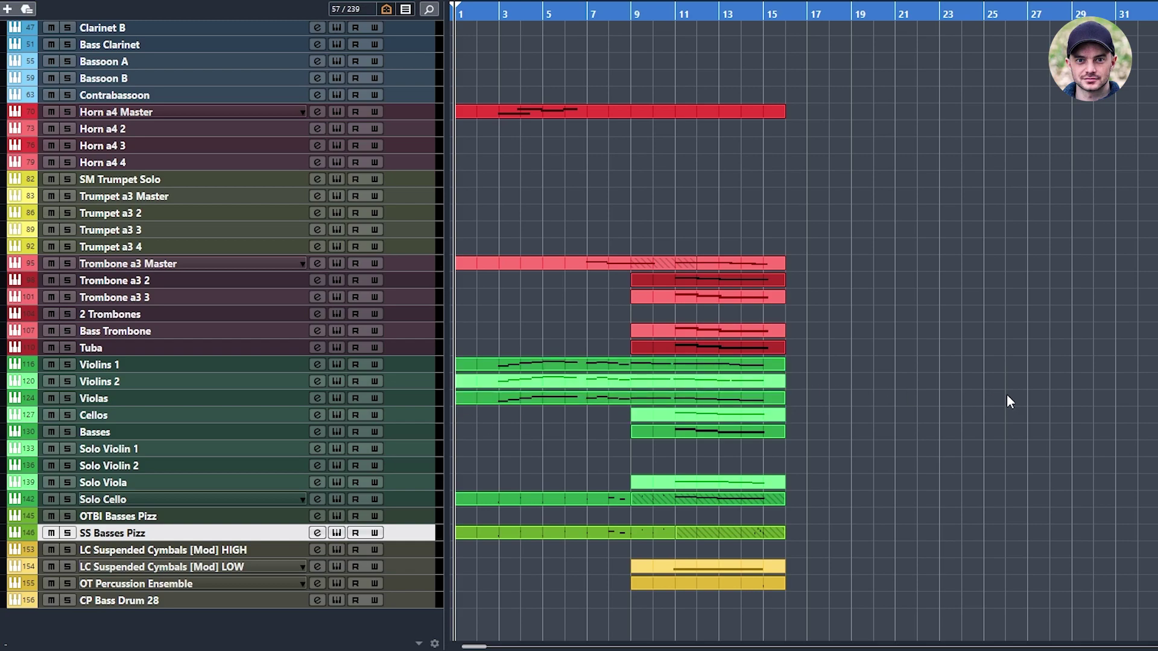
Copy the Violins 1 and Violins 2 parts onto the Solo Violin 1 and Solo Violin 2 tracks from bar 1.
{"action": "left_click_drag", "start_coordinate": [448, 386], "coordinate": [438, 378]}
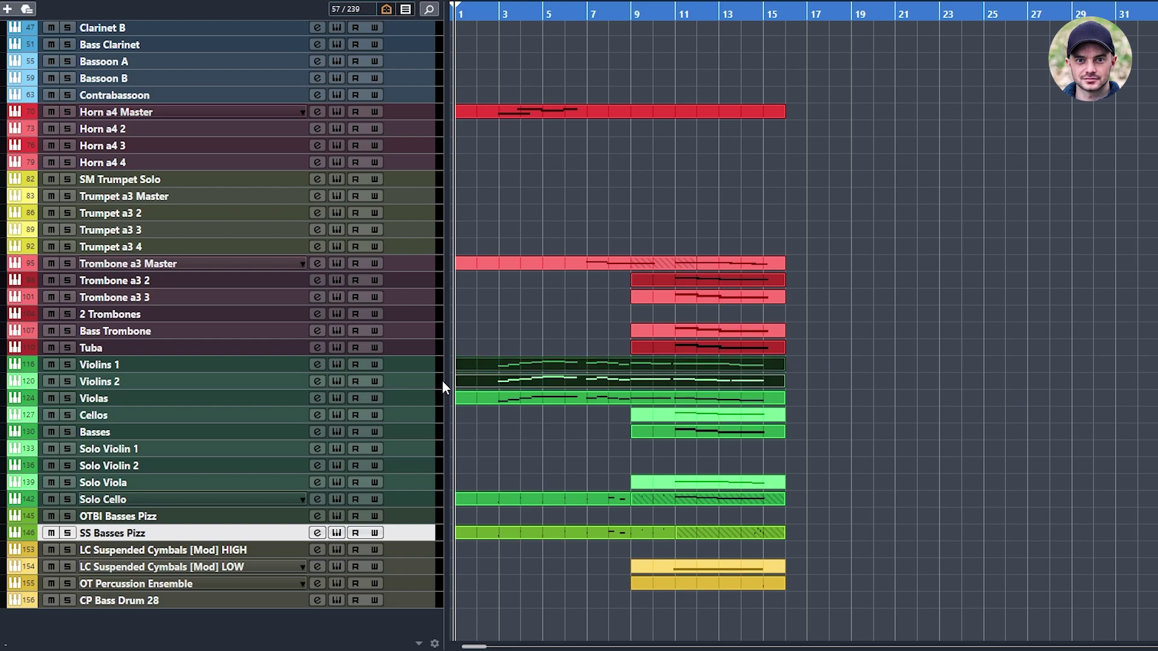
{"action": "left_click", "coordinate": [460, 451]}
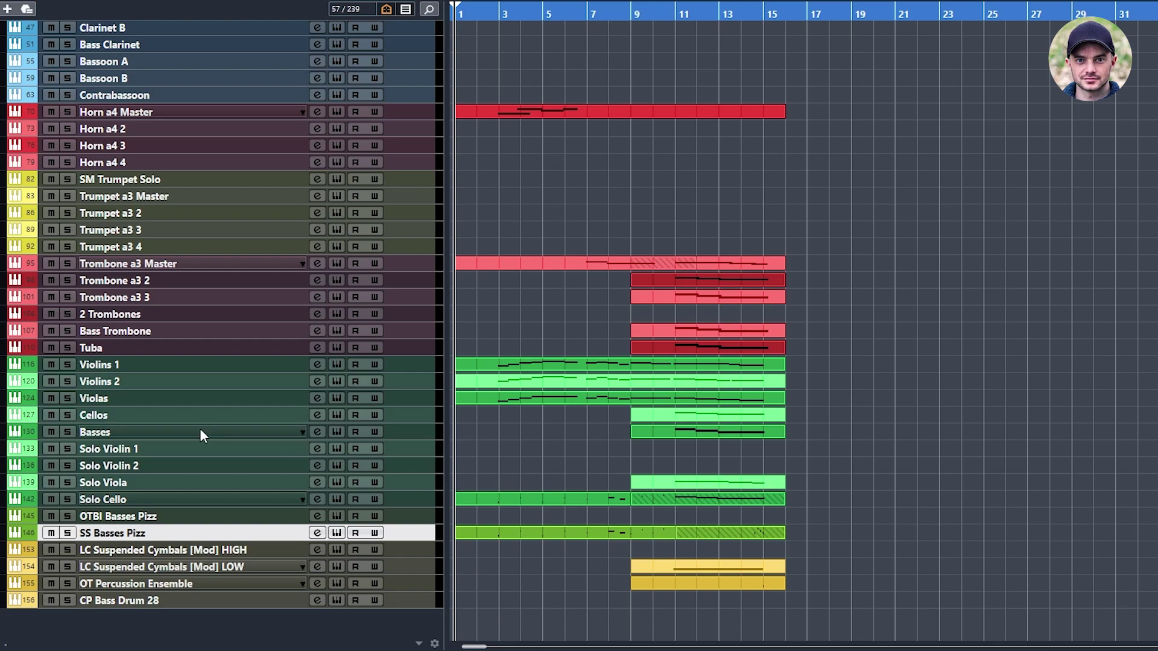
{"action": "left_click", "coordinate": [217, 450]}
{"action": "key", "text": "ctrl+v"}
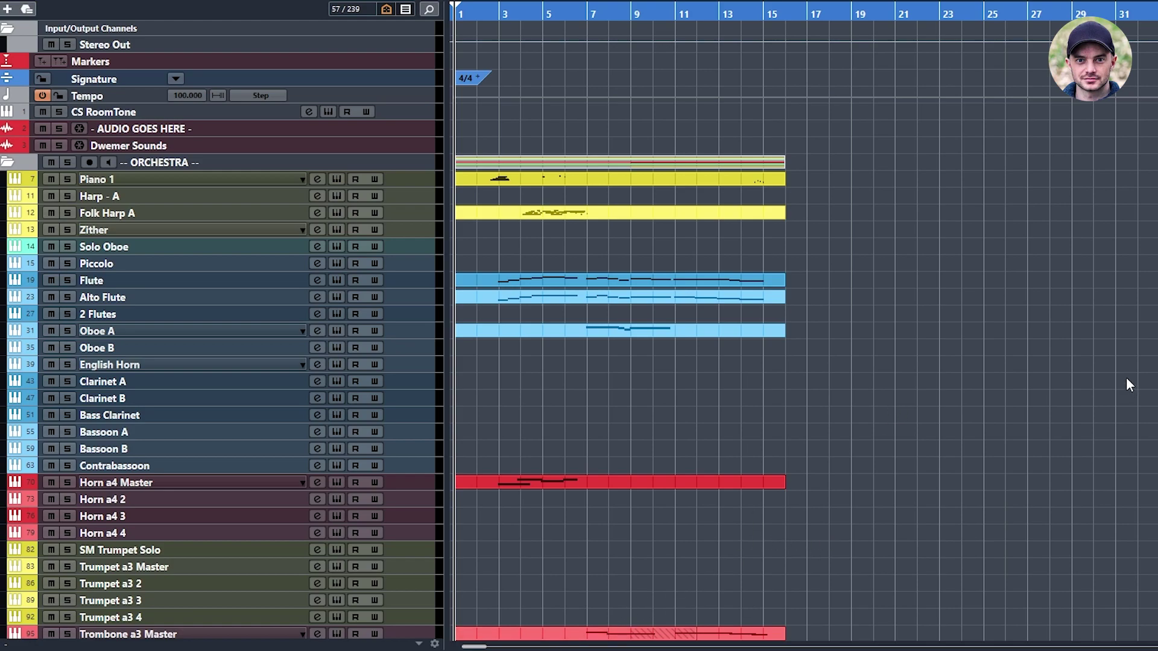
Play the arrangement from bar 1 and review the parts across all orchestra tracks.
{"action": "scroll", "coordinate": [1127, 378], "scroll_direction": "down", "scroll_amount": 5}
{"action": "key", "text": "space"}
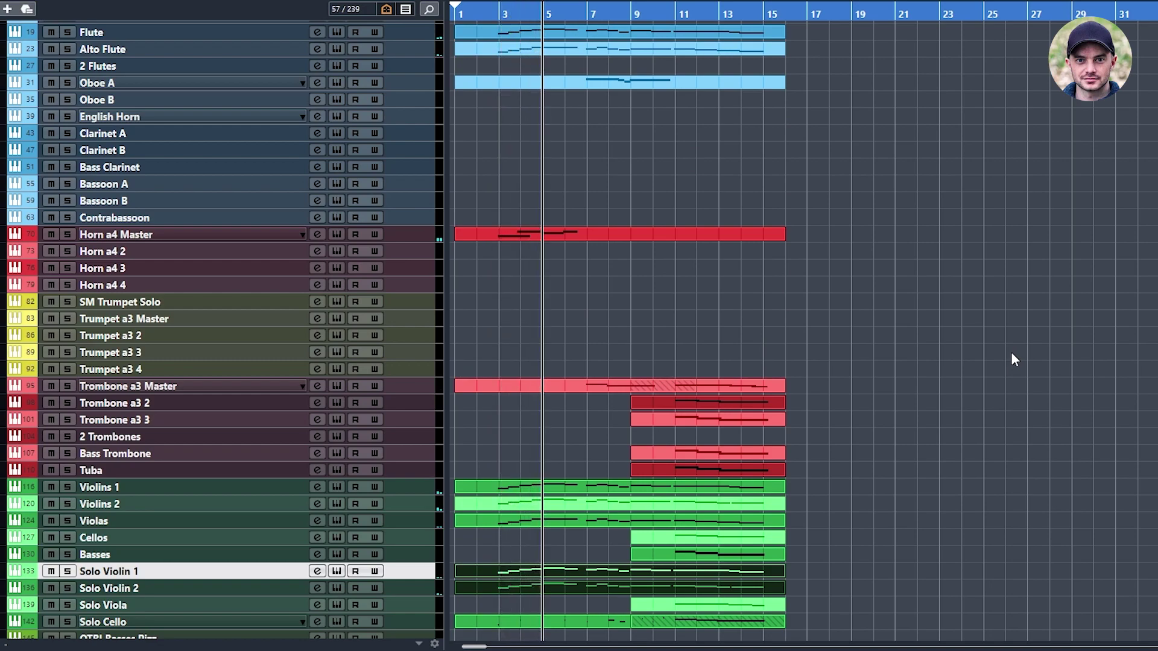
{"action": "scroll", "coordinate": [1011, 352], "scroll_direction": "down", "scroll_amount": 5}
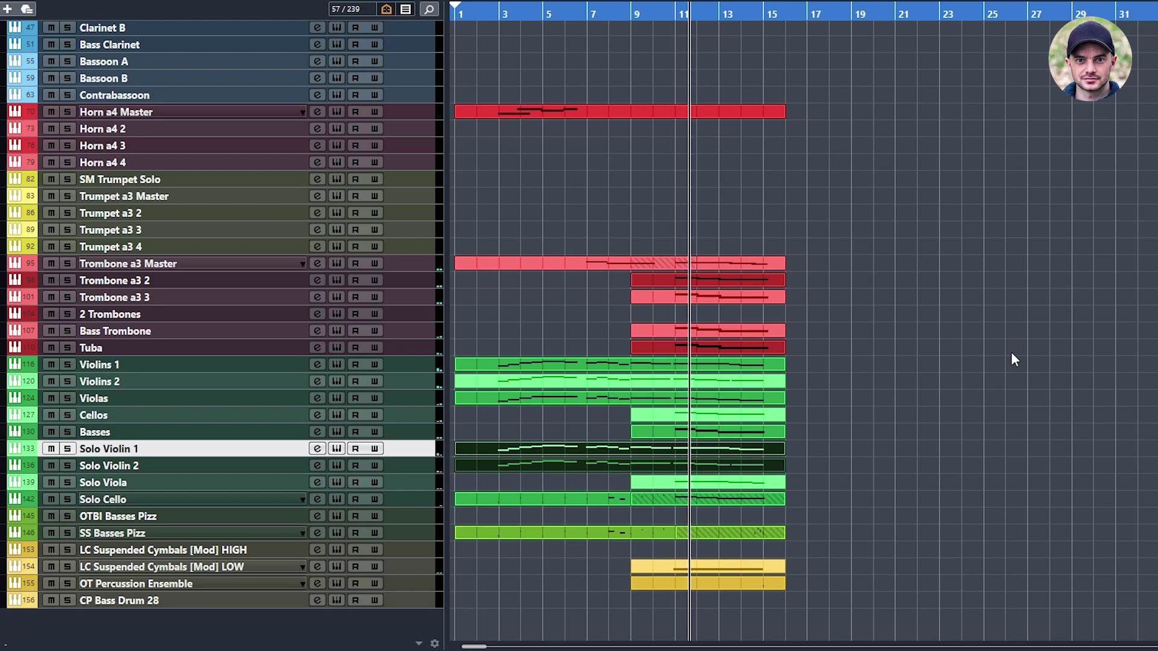
{"action": "scroll", "coordinate": [1011, 354], "scroll_direction": "up", "scroll_amount": 10}
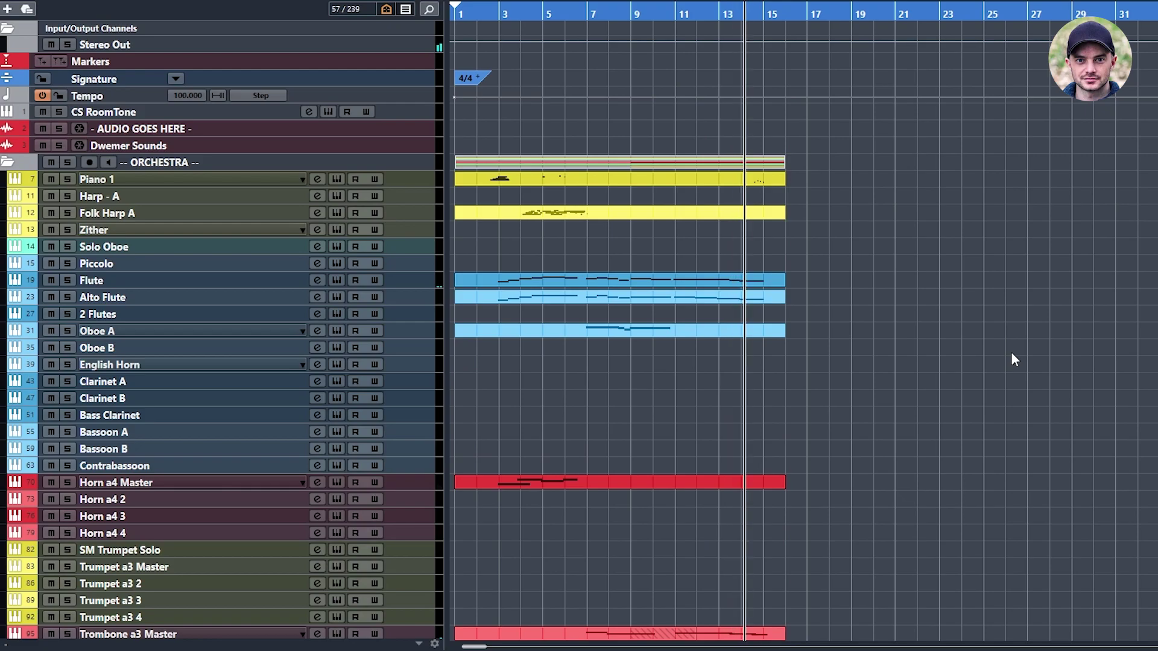
{"action": "scroll", "coordinate": [1011, 354], "scroll_direction": "down", "scroll_amount": 10}
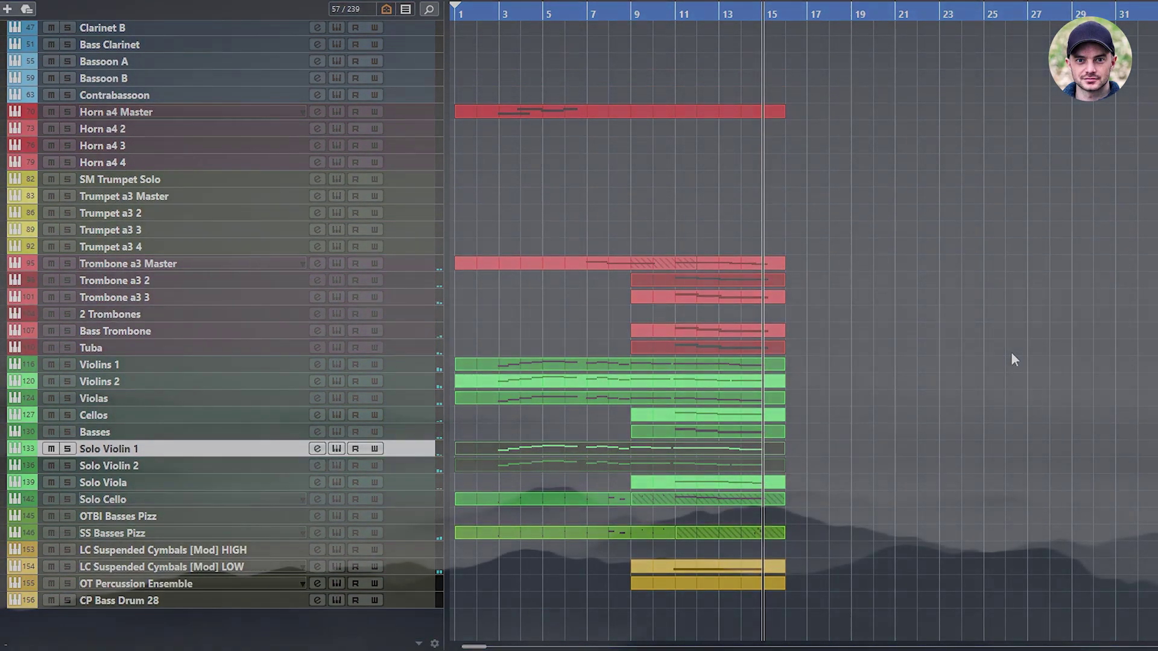